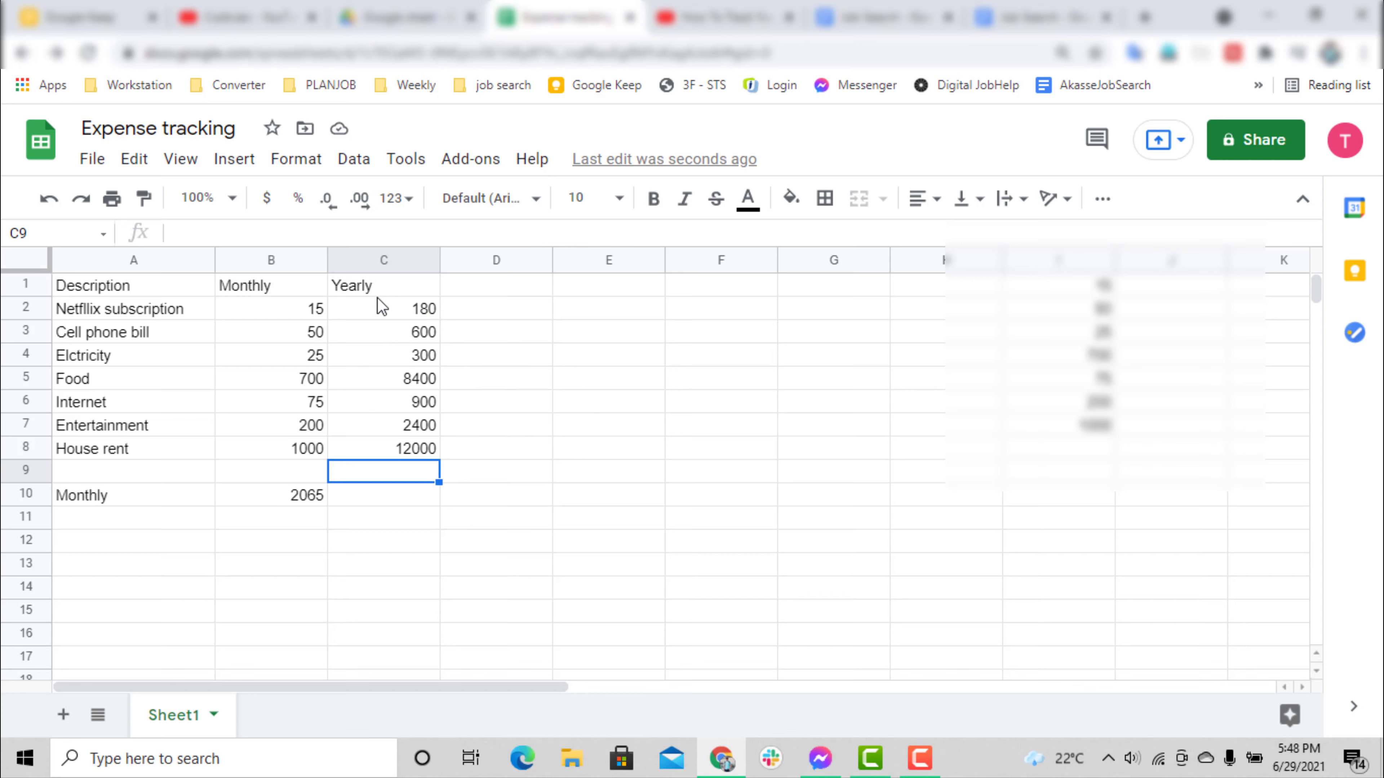
# Step: Clear the yearly amounts in C2:C8 and enter the formula =B2*12 in C2 for the Netflix subscription
pyautogui.moveTo(377, 303); pyautogui.dragTo(432, 443)
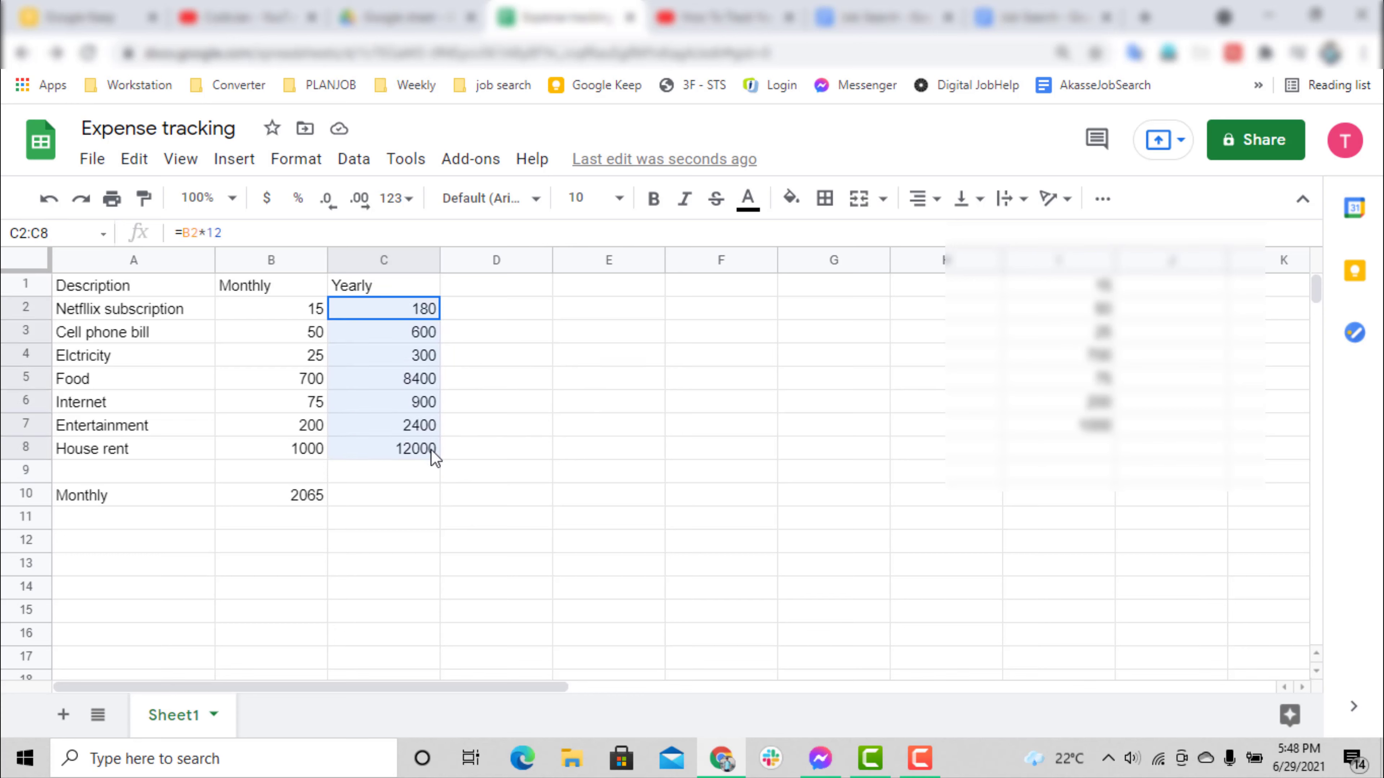
pyautogui.press('Delete')
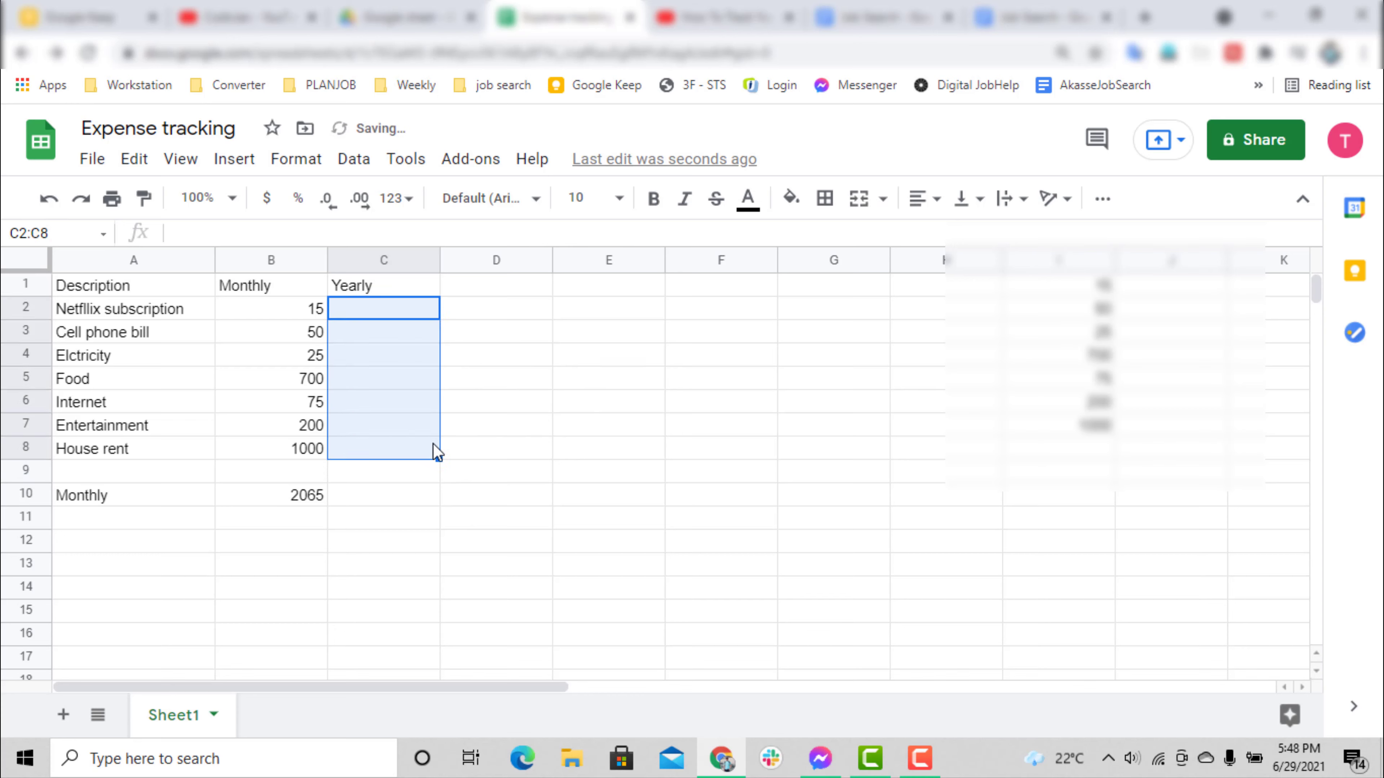
pyautogui.click(407, 314)
pyautogui.write('=')
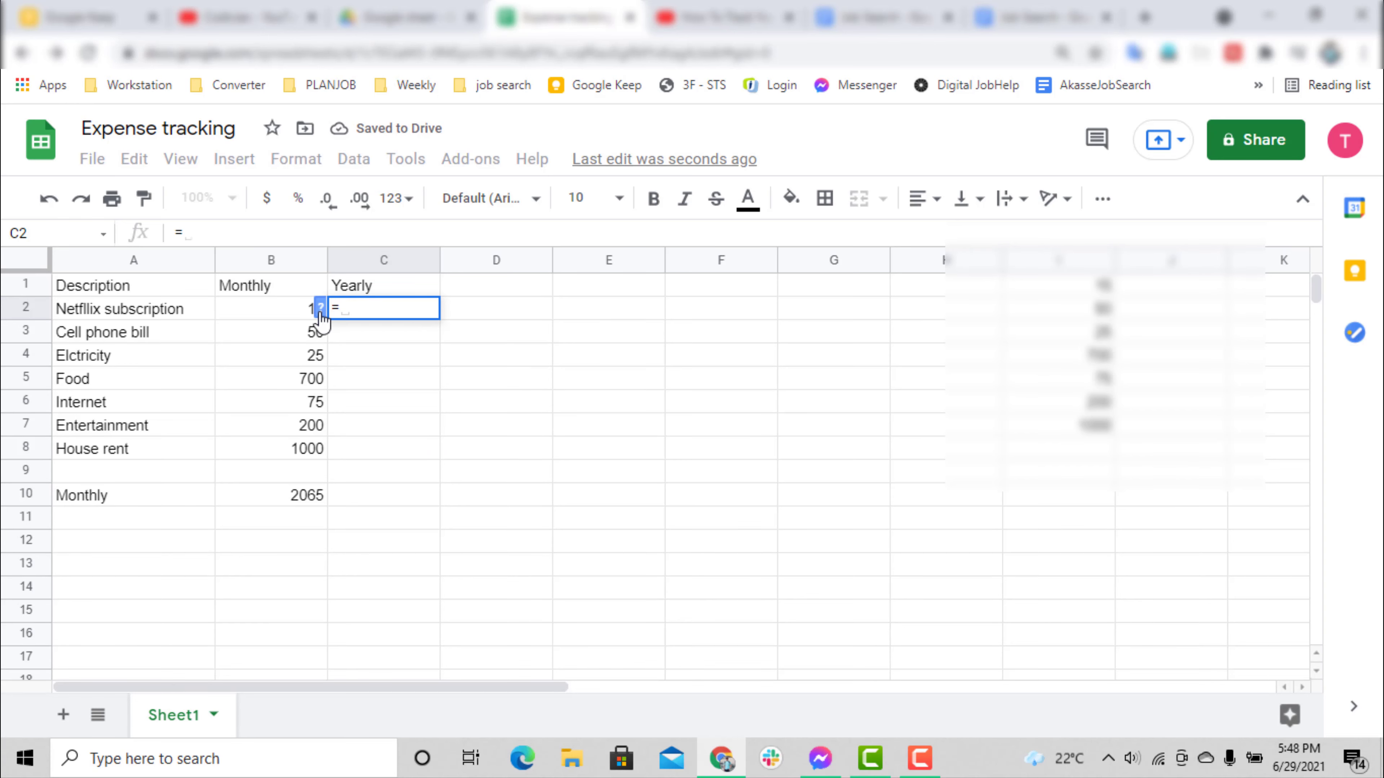
pyautogui.click(265, 311)
pyautogui.write('*12')
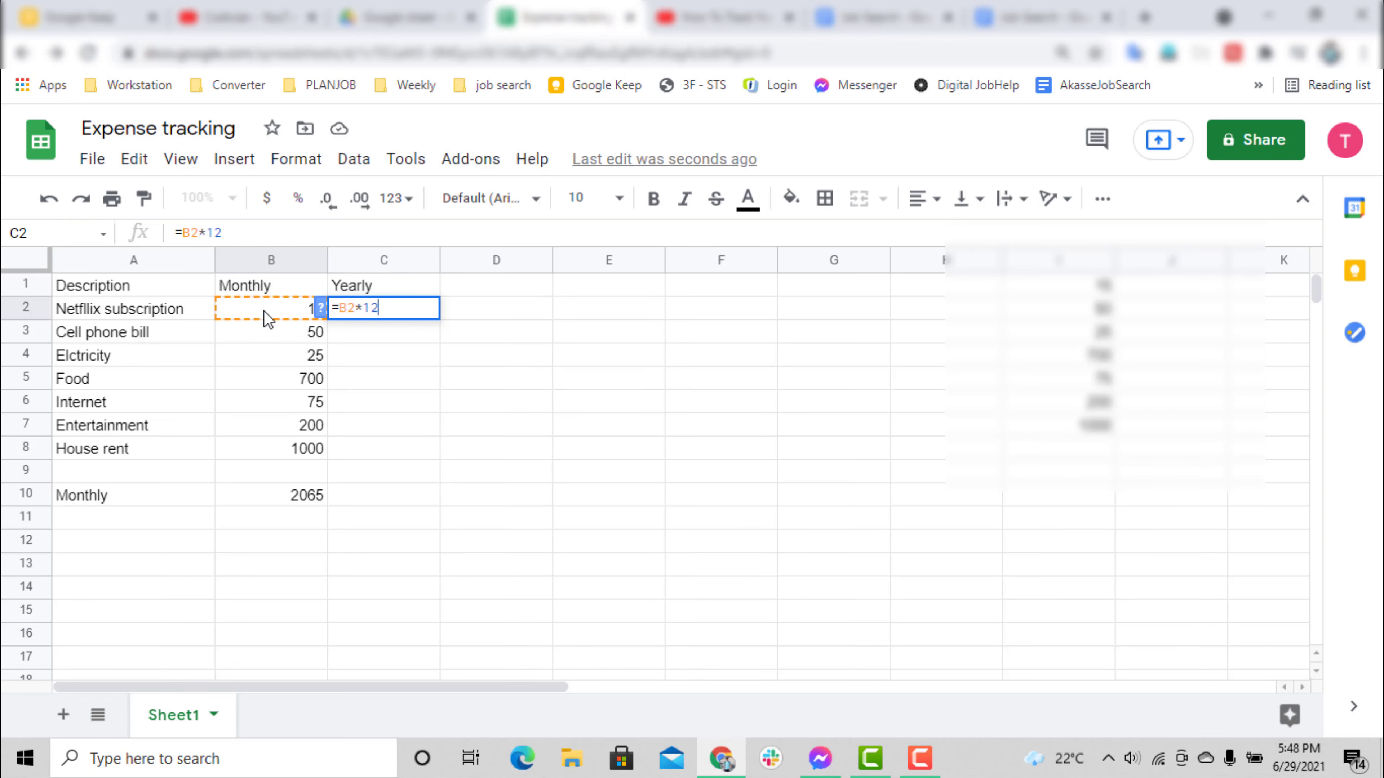
pyautogui.press('Return')
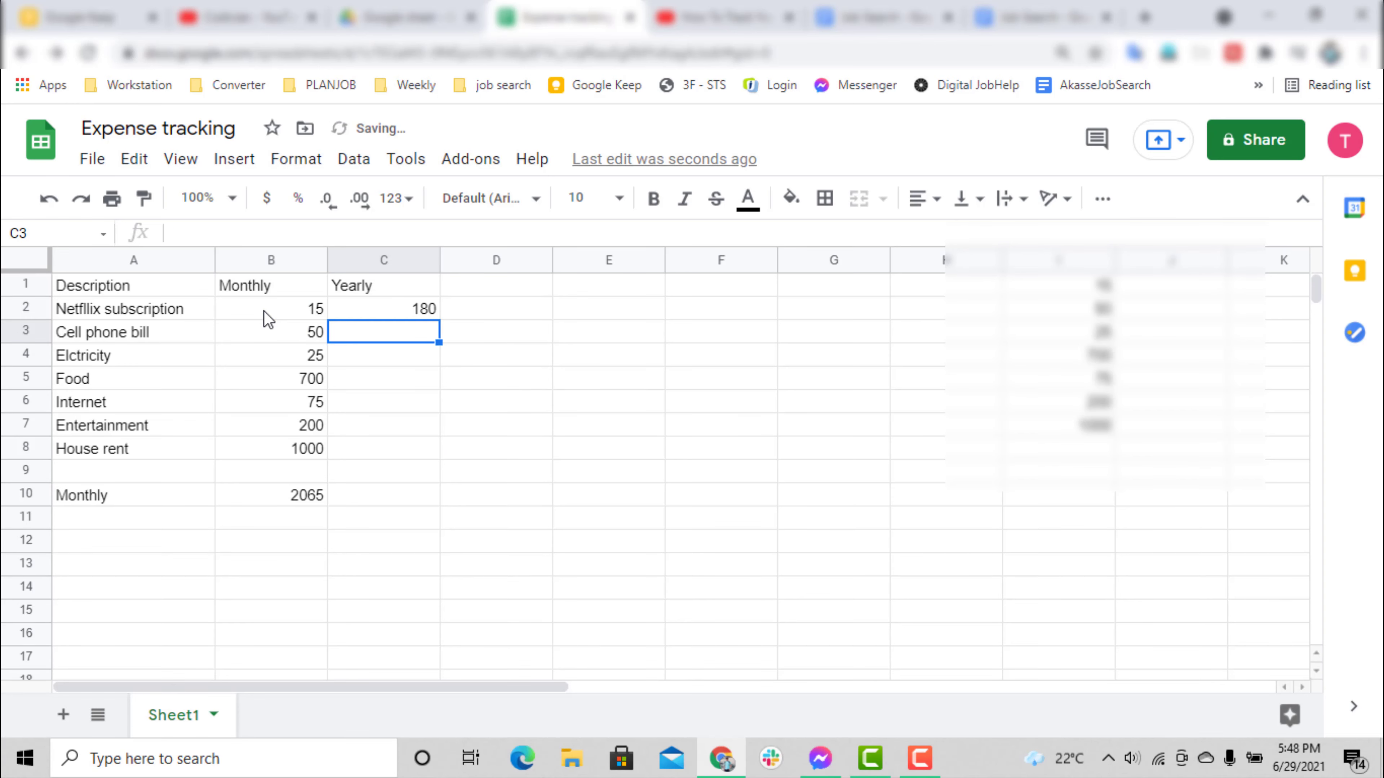
# Step: Fill the yearly formula from C2 down through C8 for the remaining expenses
pyautogui.click(401, 311)
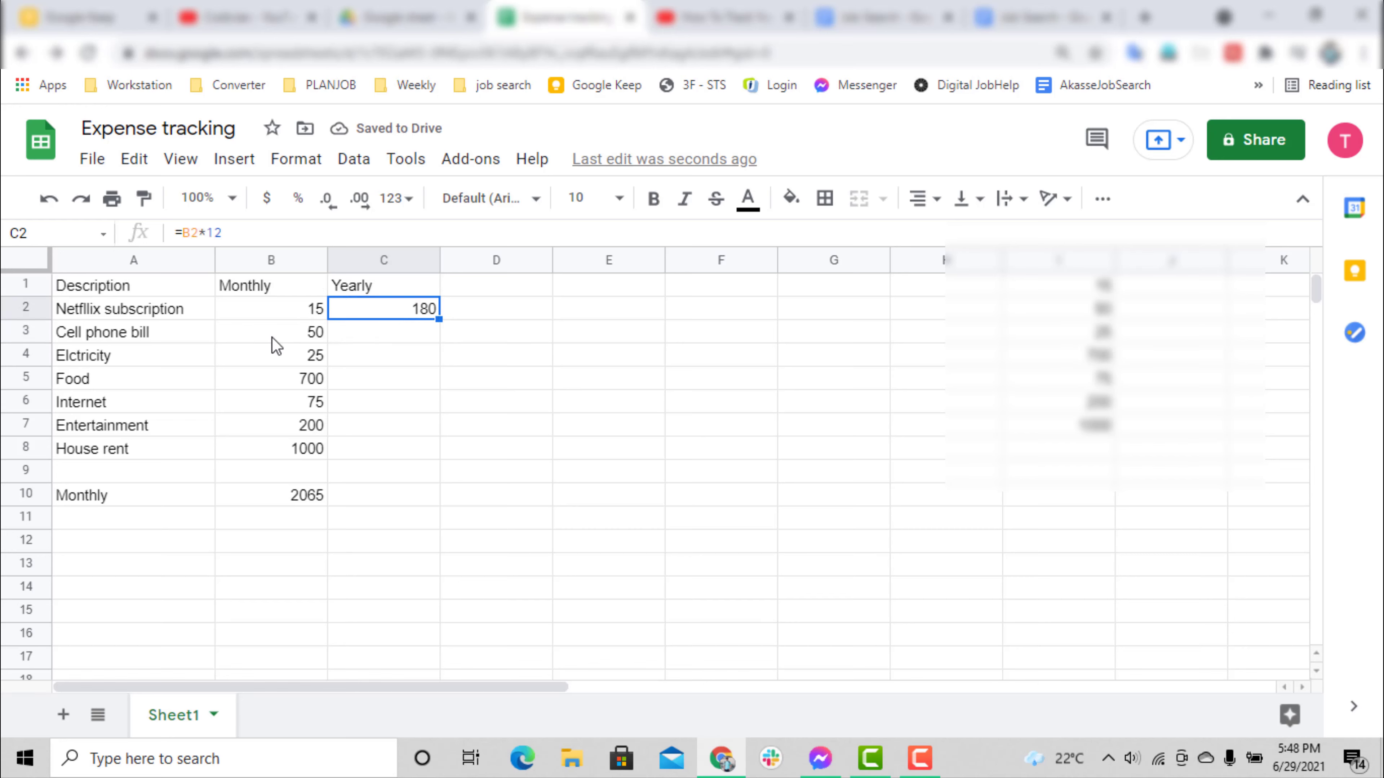
pyautogui.moveTo(439, 319); pyautogui.dragTo(417, 453)
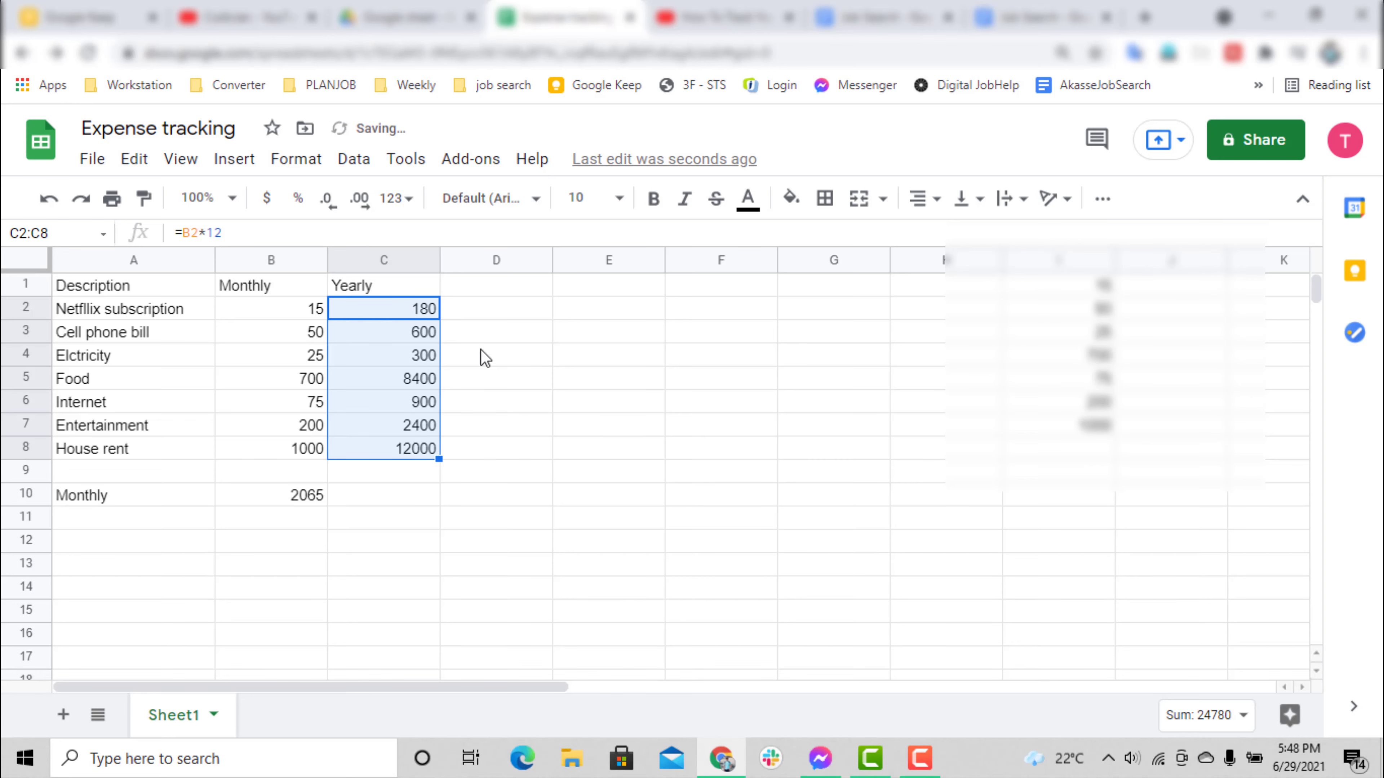
pyautogui.click(504, 386)
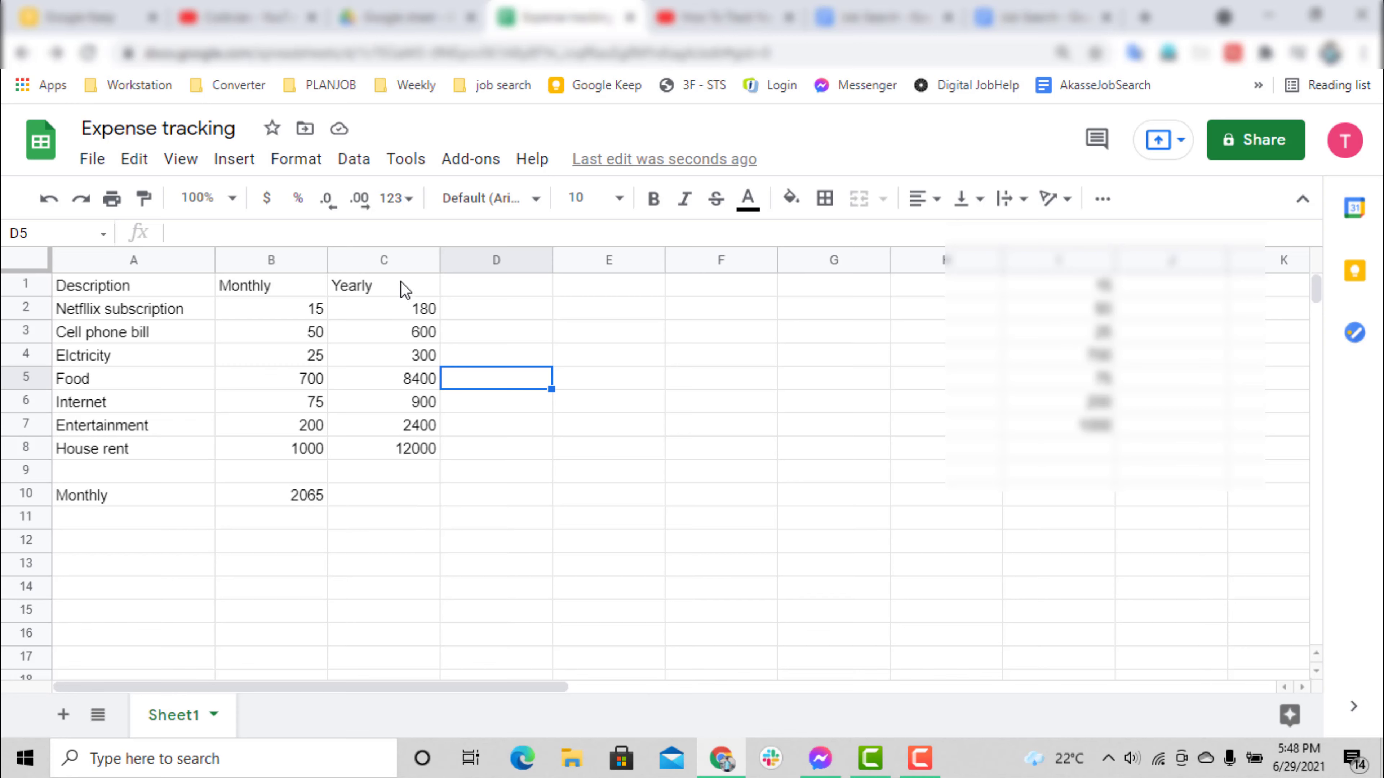
# Step: Enter the label "Total expense" in cell B12
pyautogui.click(172, 548)
pyautogui.click(246, 546)
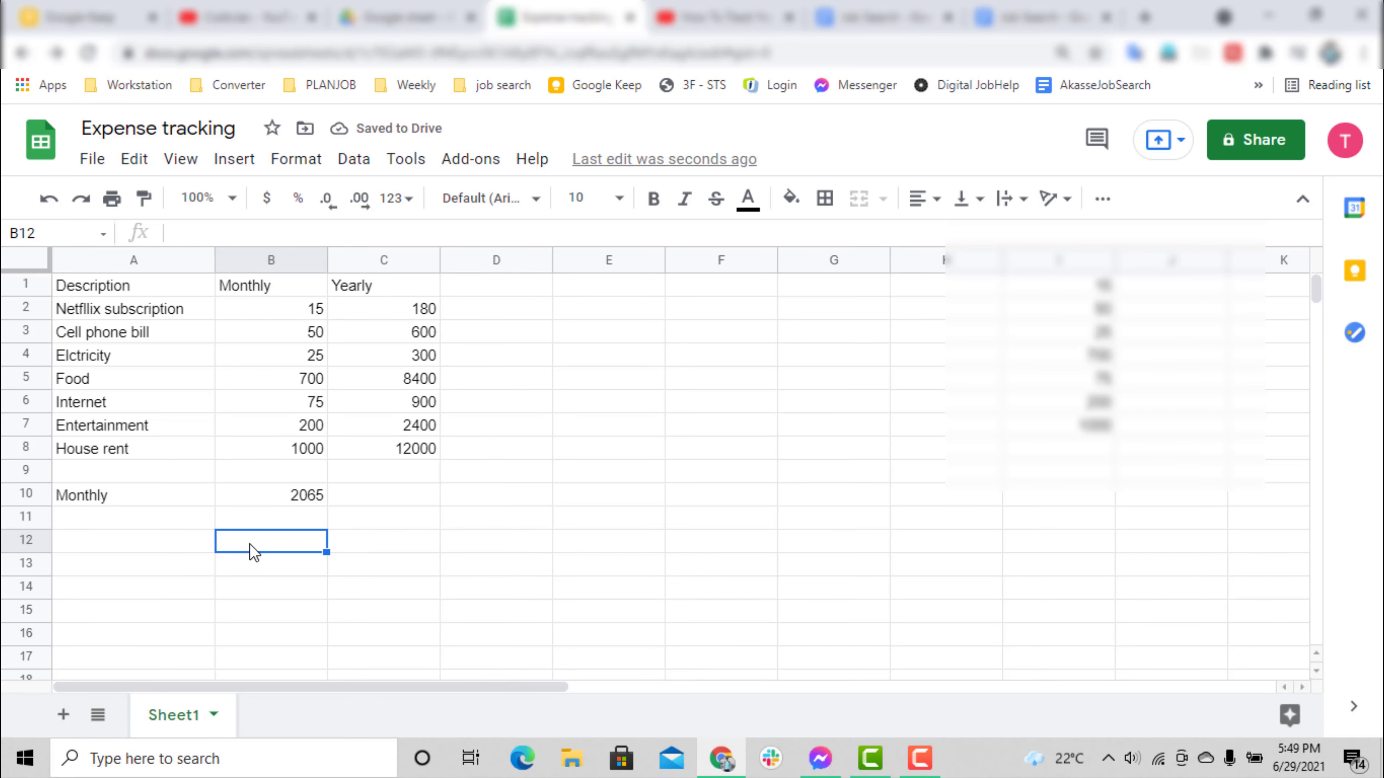
pyautogui.write('Total expense')
pyautogui.press('Tab')
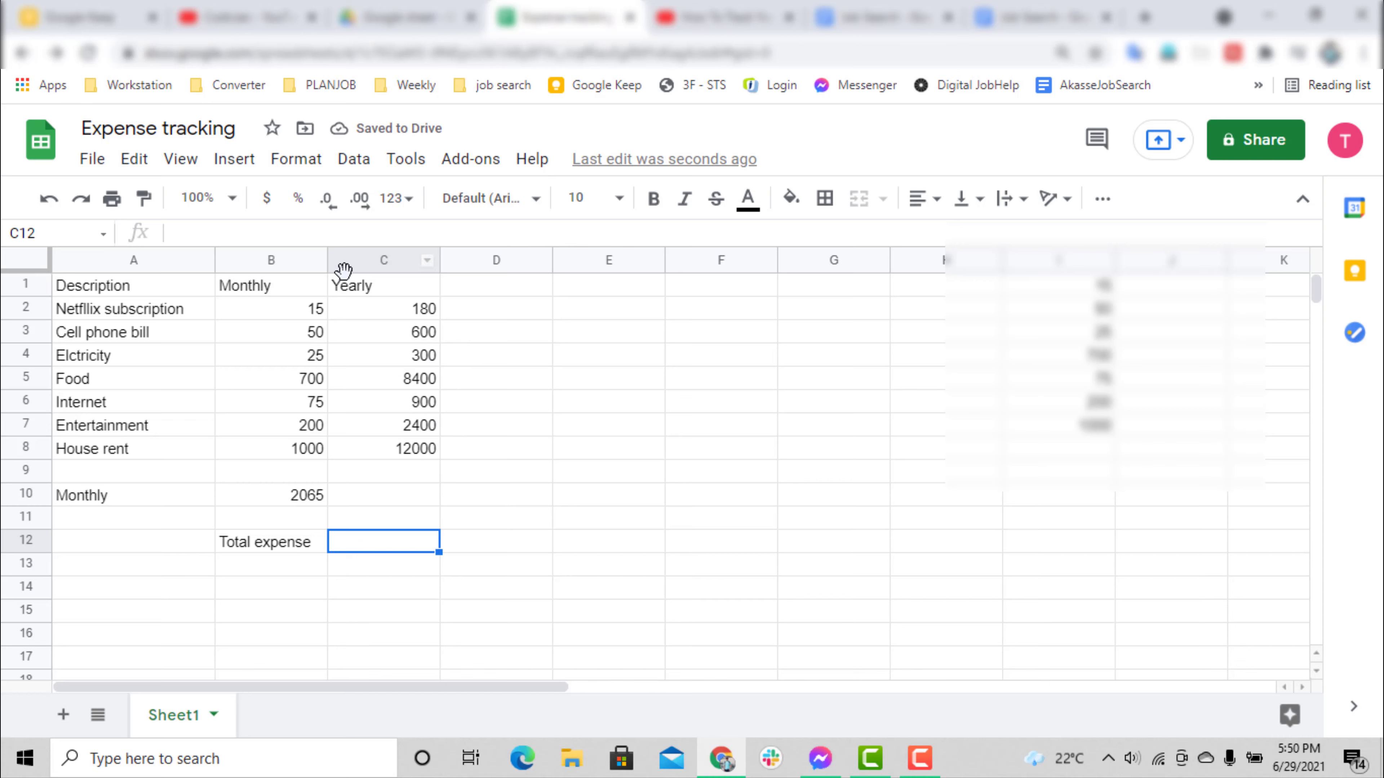
# Step: Total the yearly expenses in C12 with the suggested formula SUM(C2:C9)
pyautogui.click(395, 313)
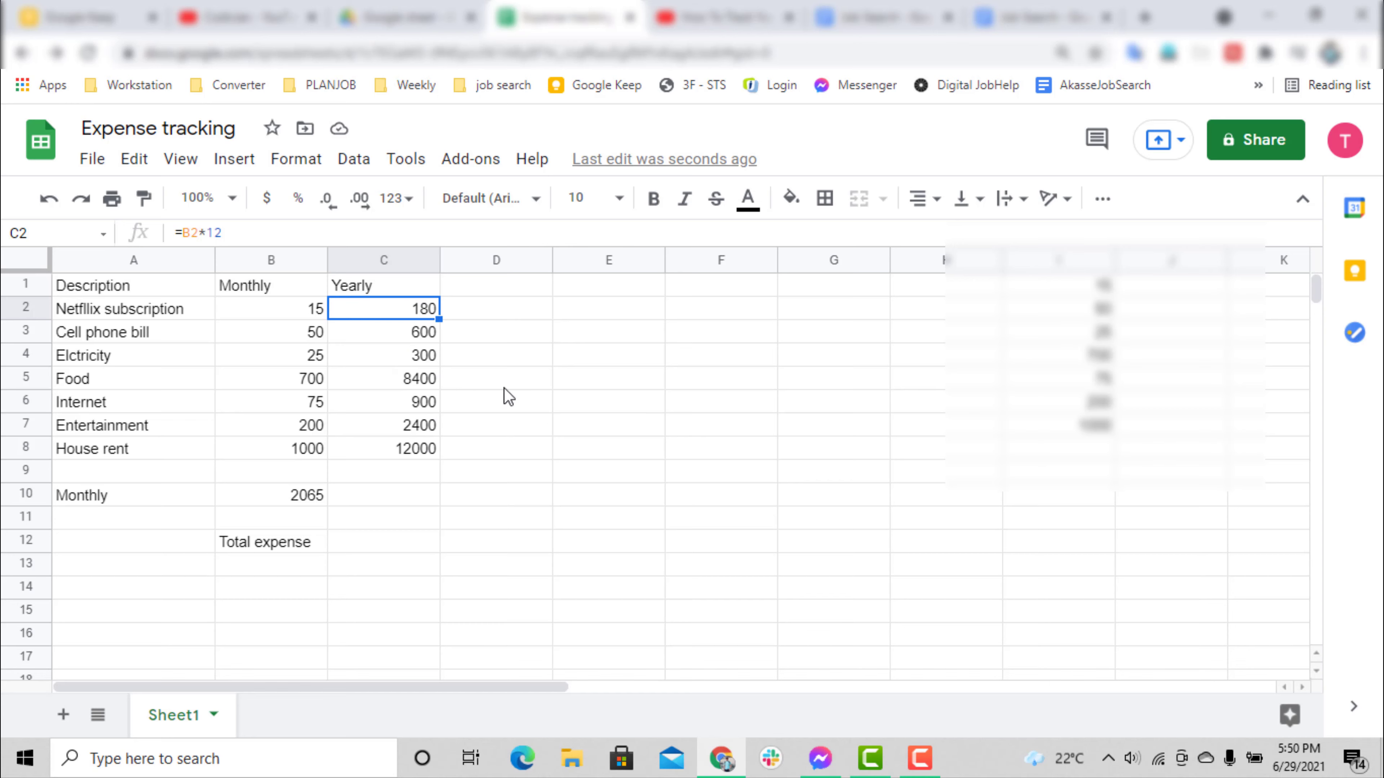
pyautogui.click(384, 550)
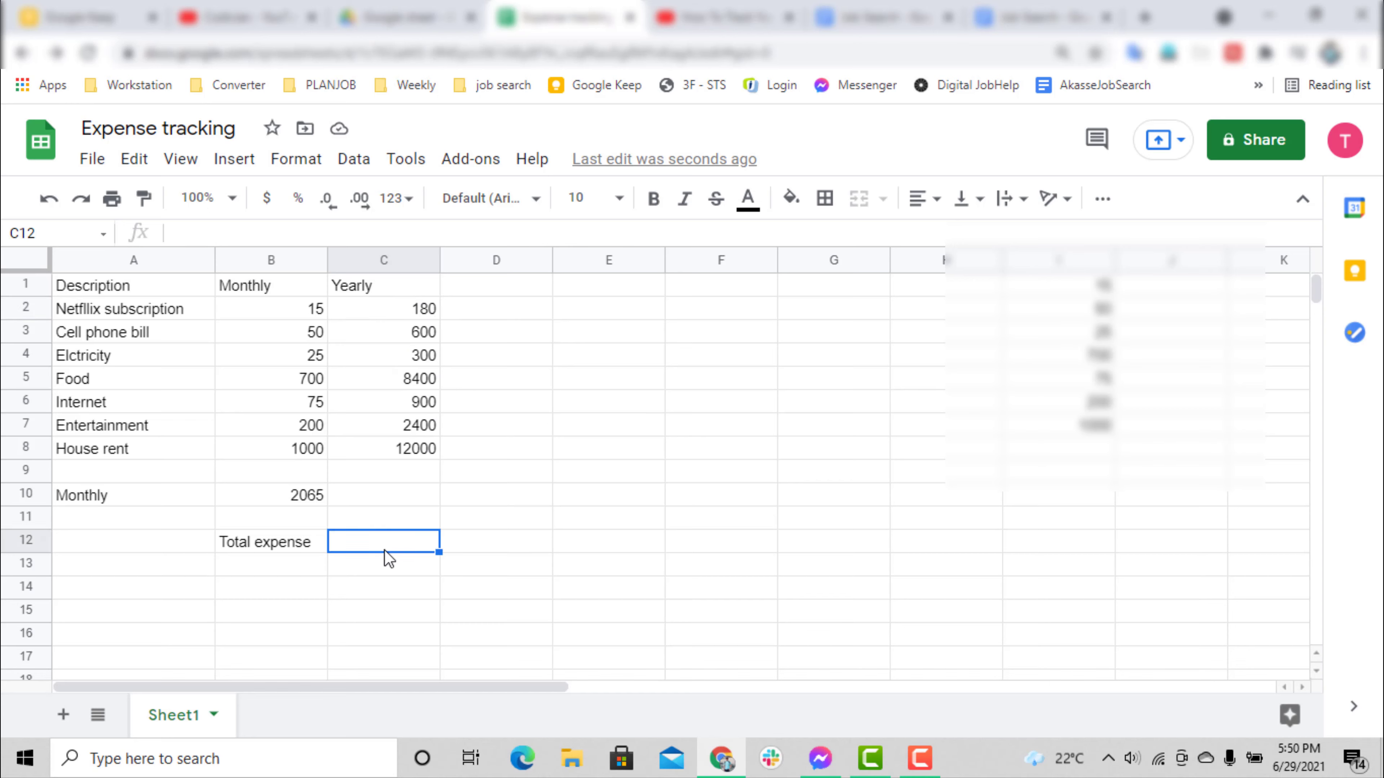
pyautogui.write('=')
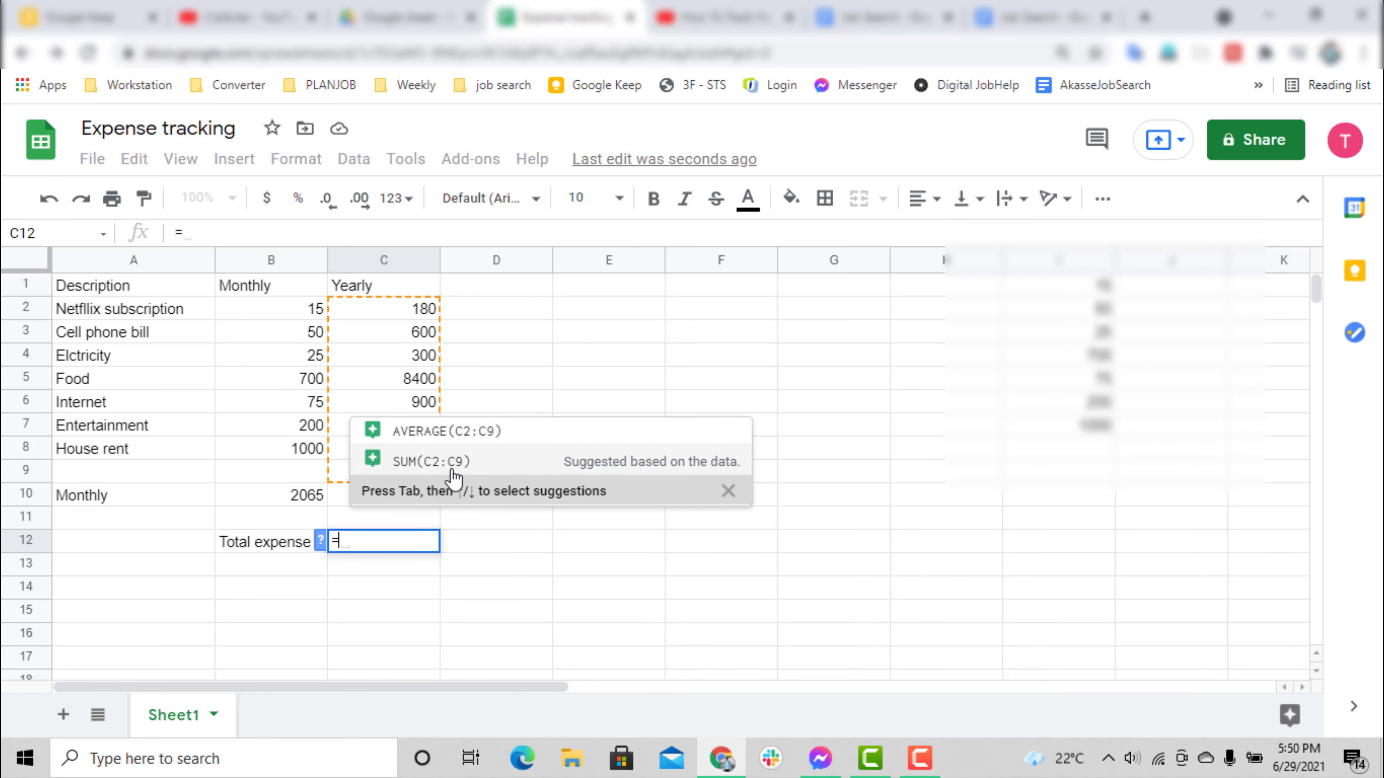
pyautogui.click(453, 478)
pyautogui.press('Return')
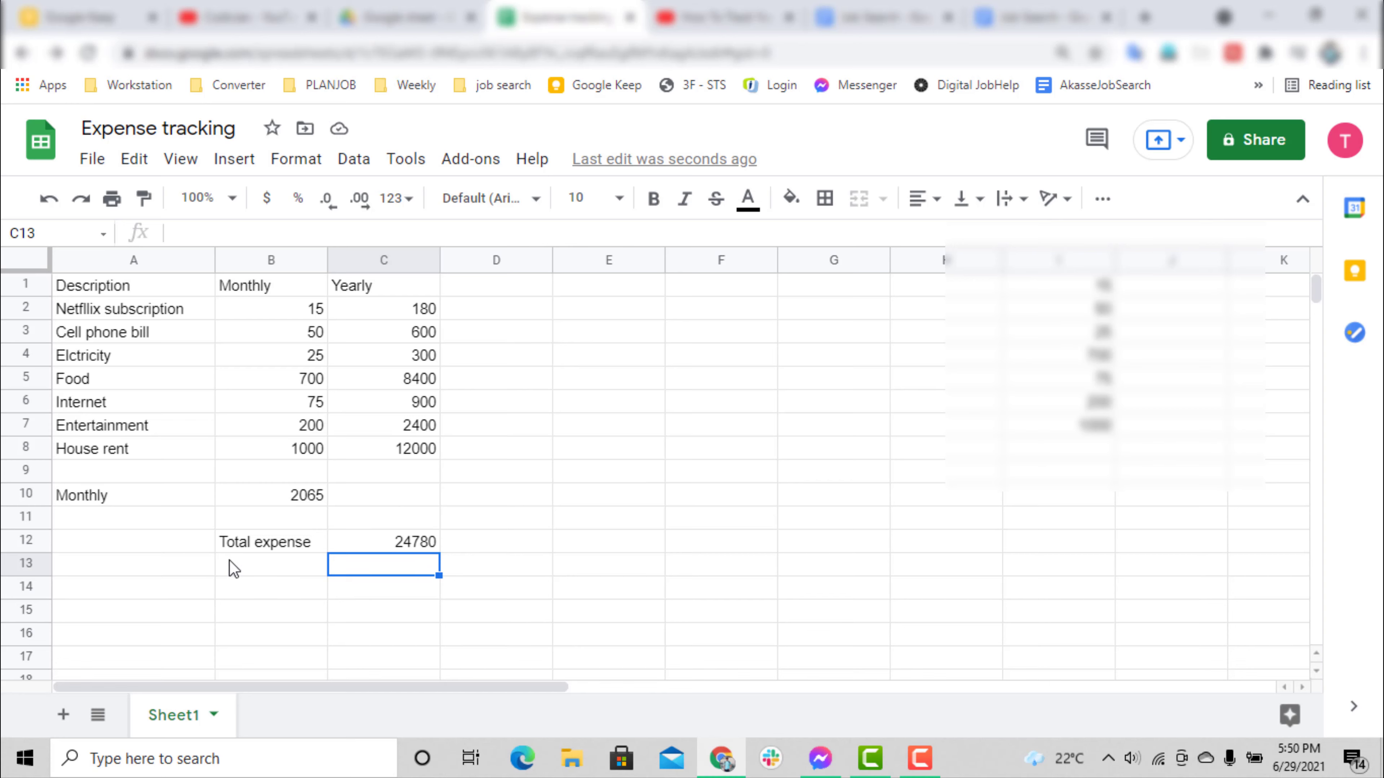
# Step: Add an income row with the label "Income" in A13 and the amount 30000 in B13
pyautogui.click(144, 563)
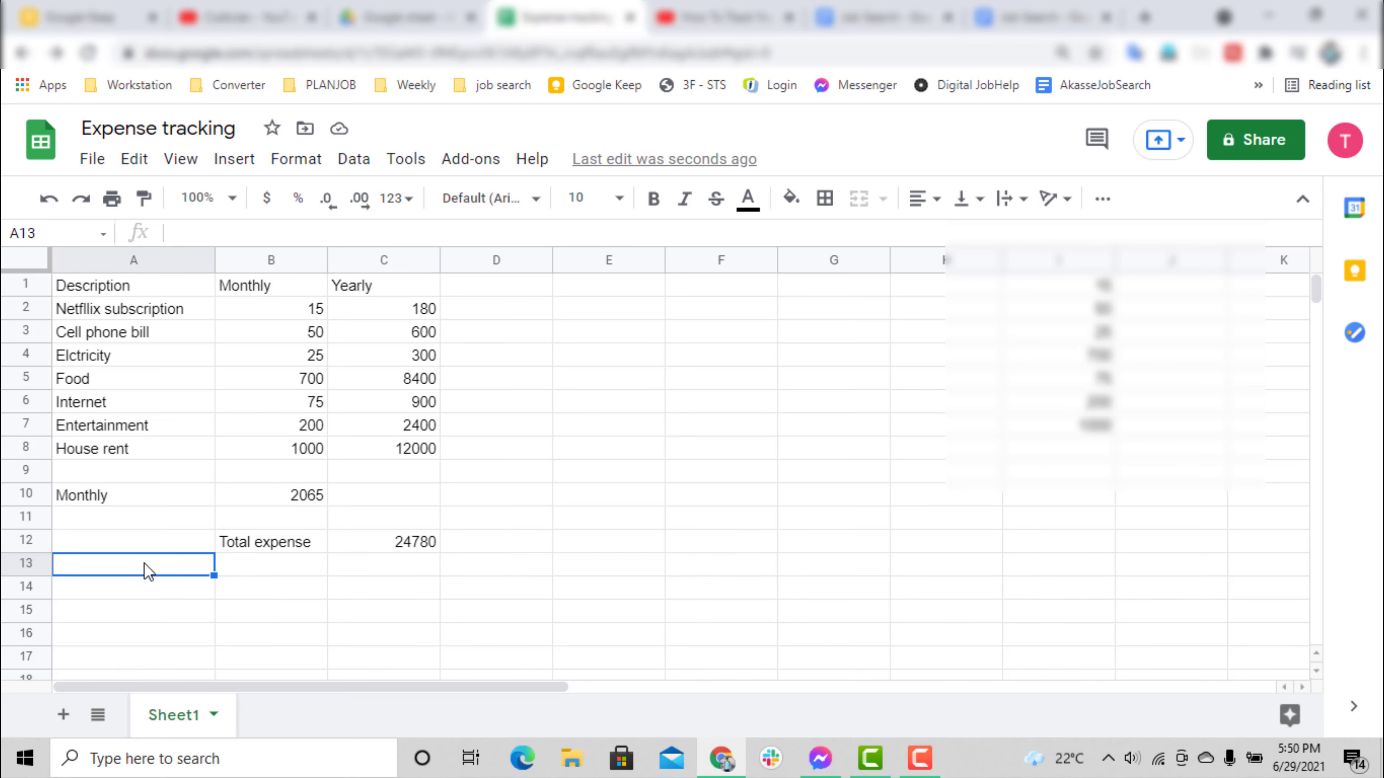
pyautogui.write('Income')
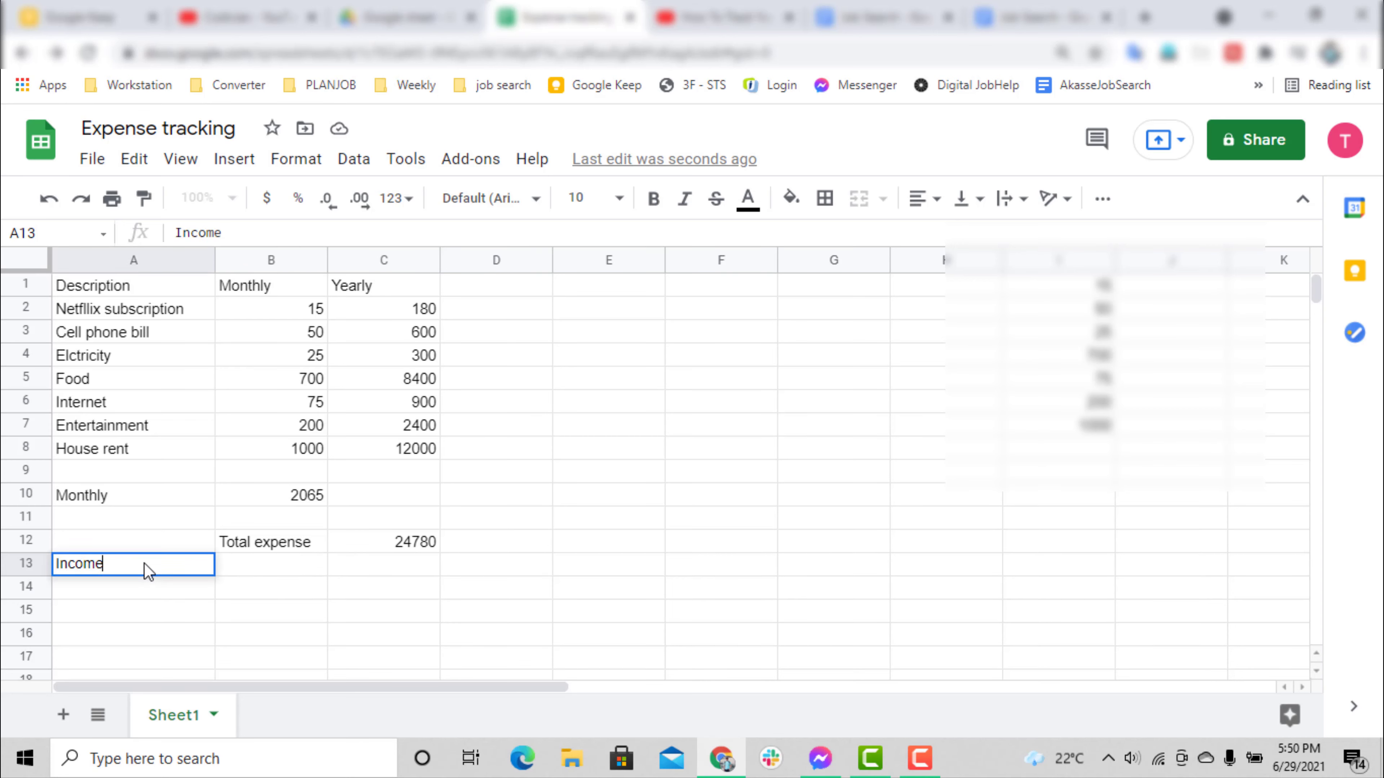
pyautogui.press('Tab')
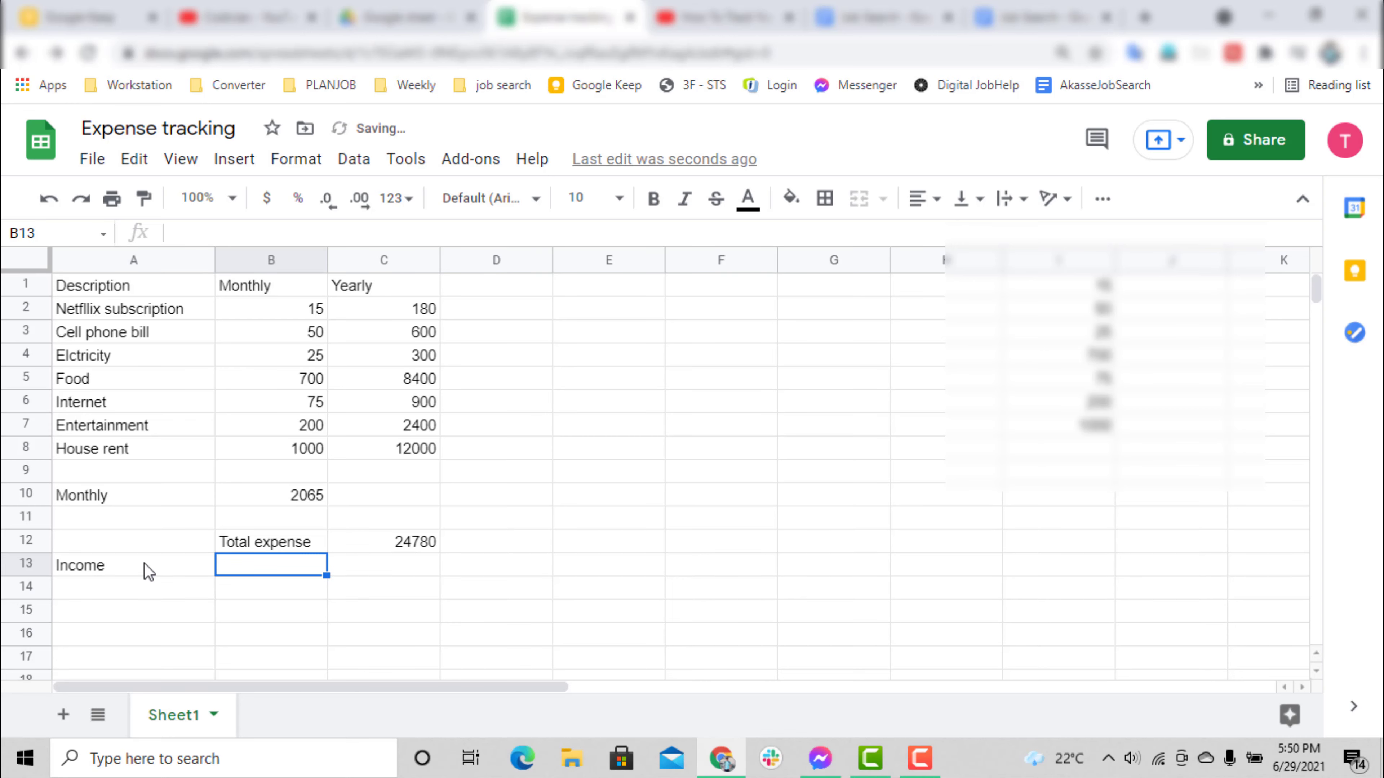
pyautogui.write('30000')
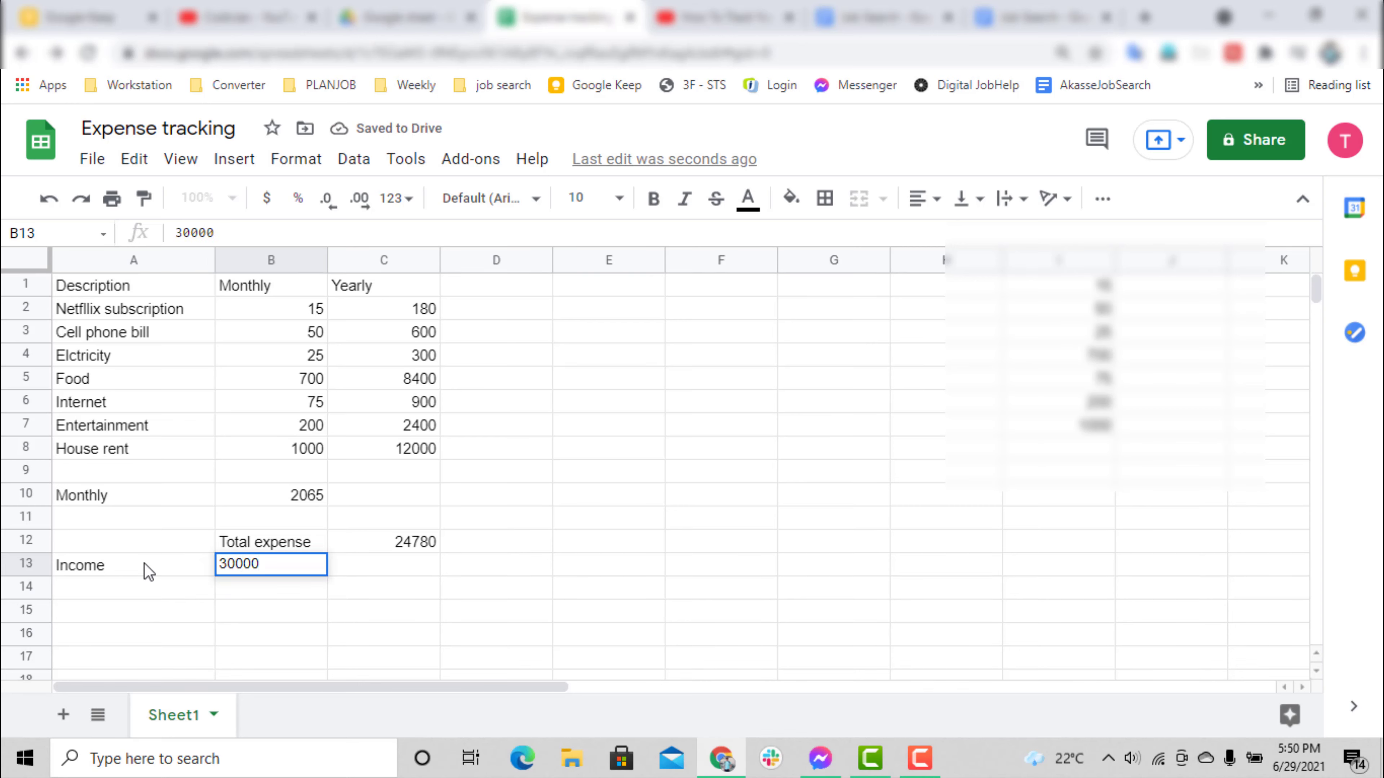
pyautogui.press('Return')
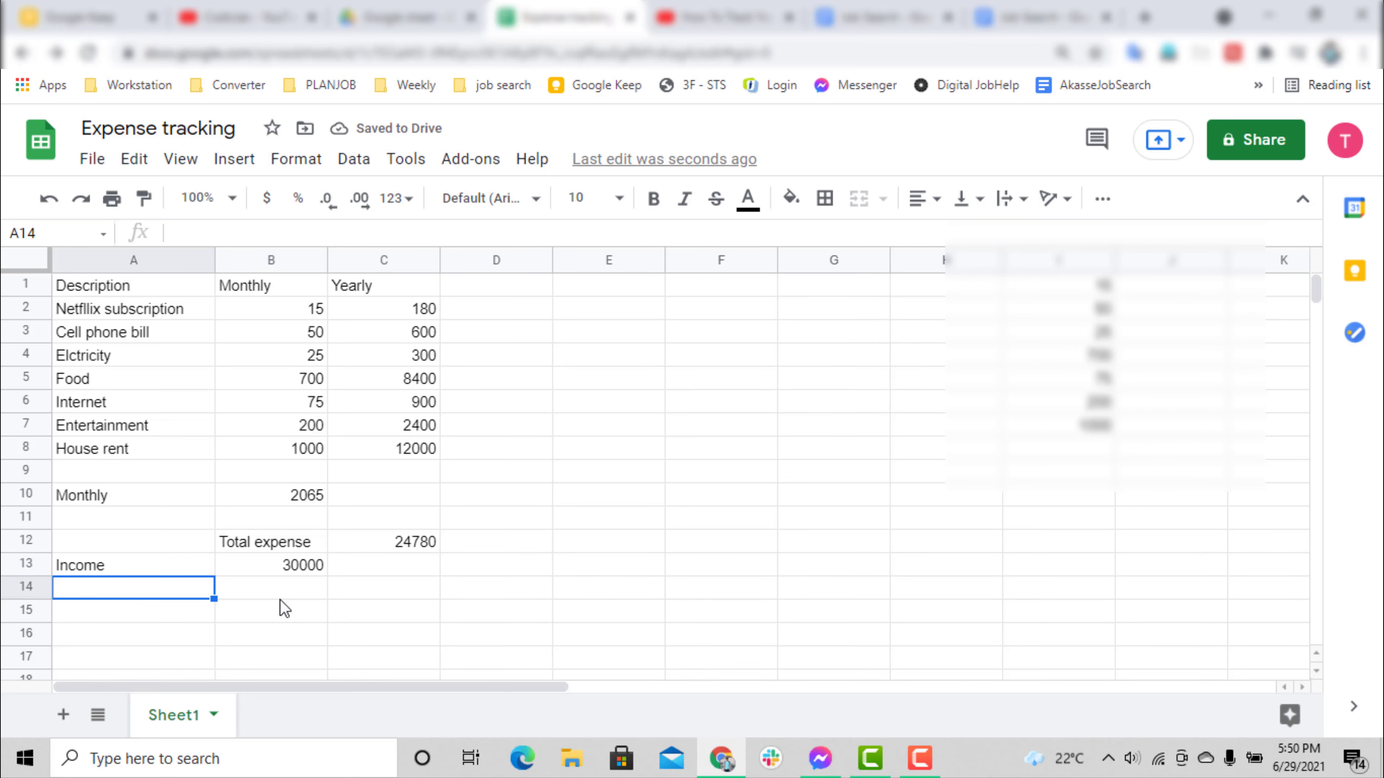
# Step: Label B14 "At hand" and subtract the total expense from the income in C14 with =B13-C12
pyautogui.click(247, 593)
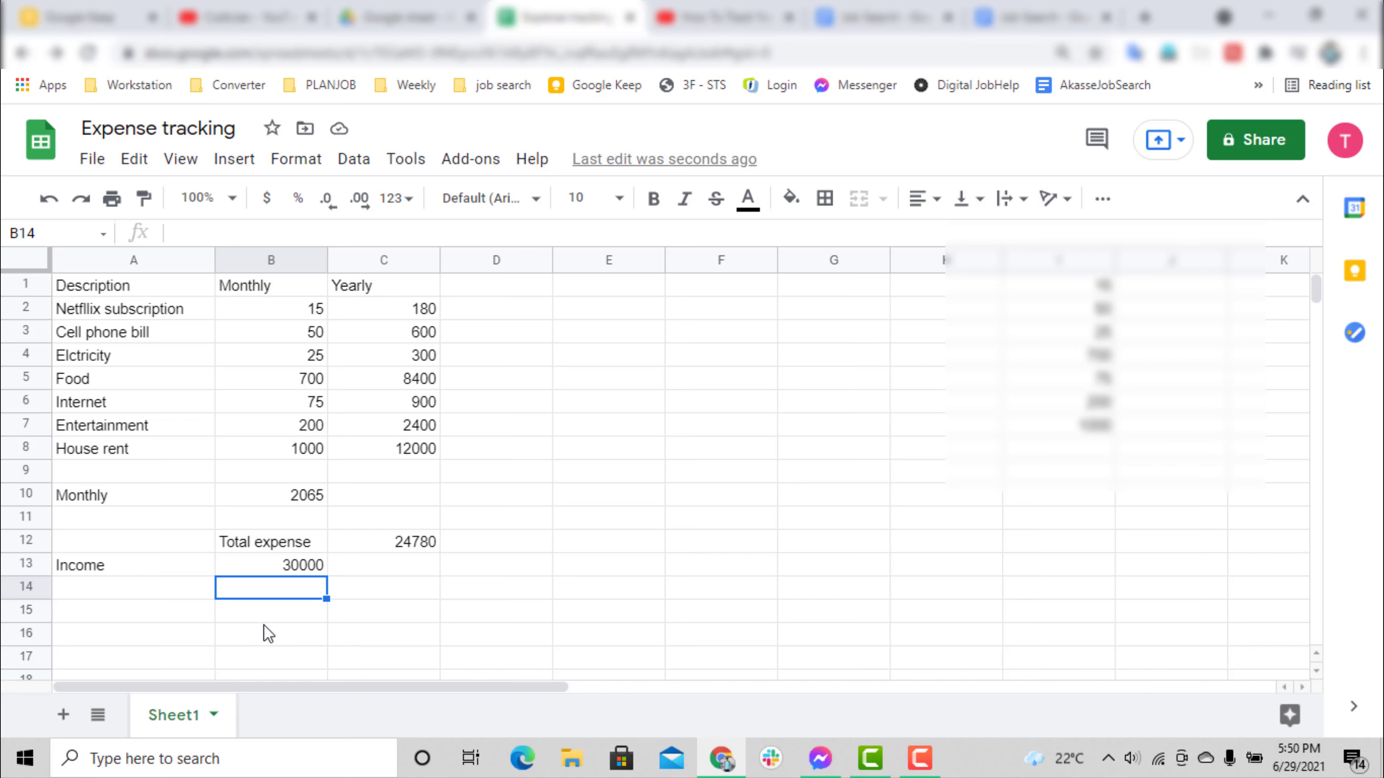
pyautogui.write('At hand')
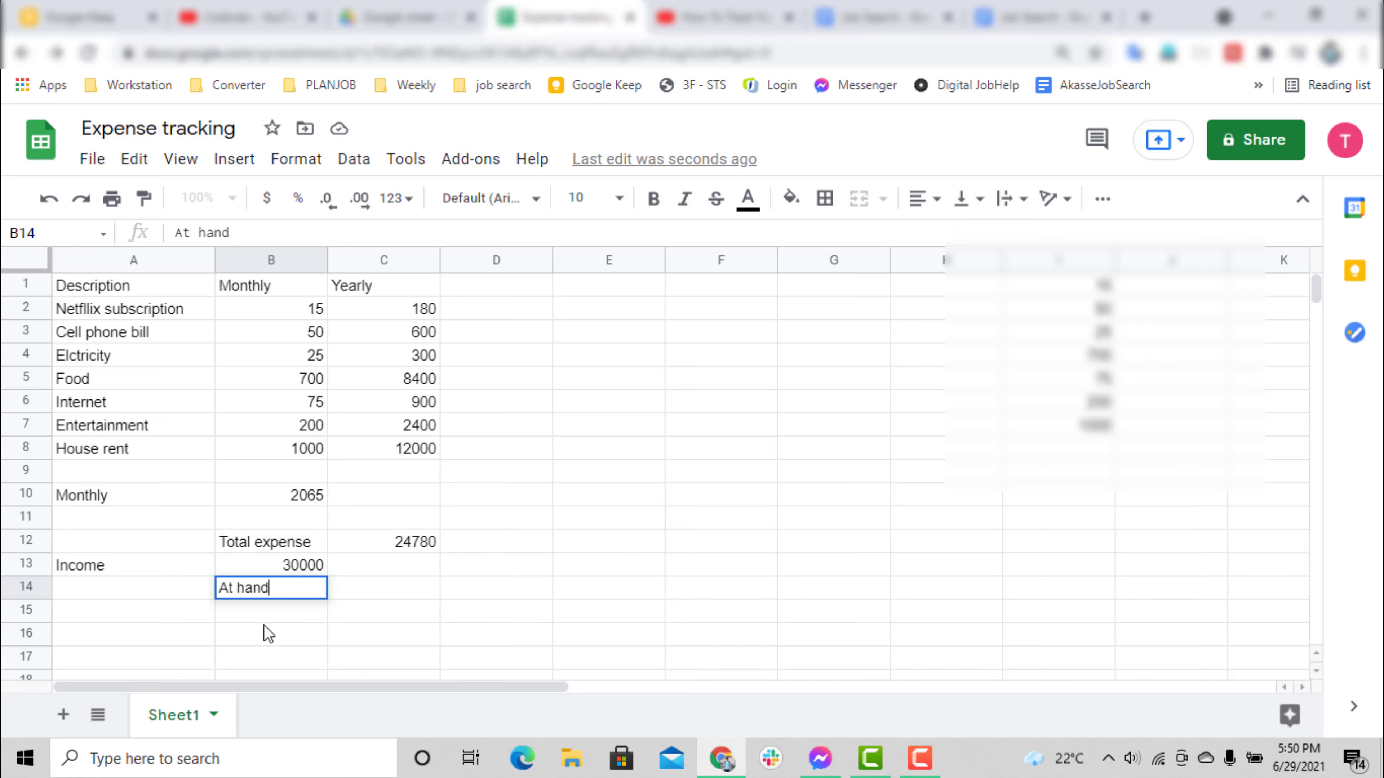
pyautogui.press('Tab')
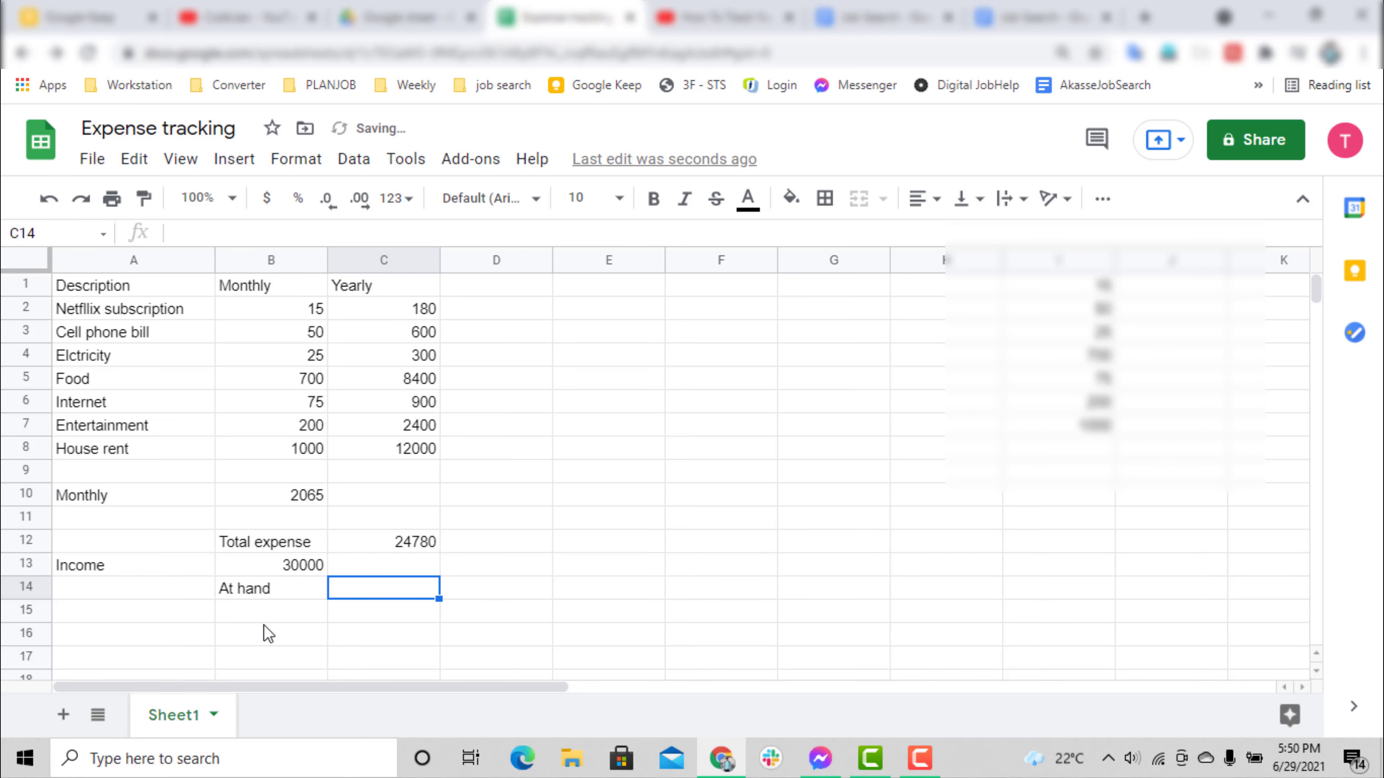
pyautogui.write('=')
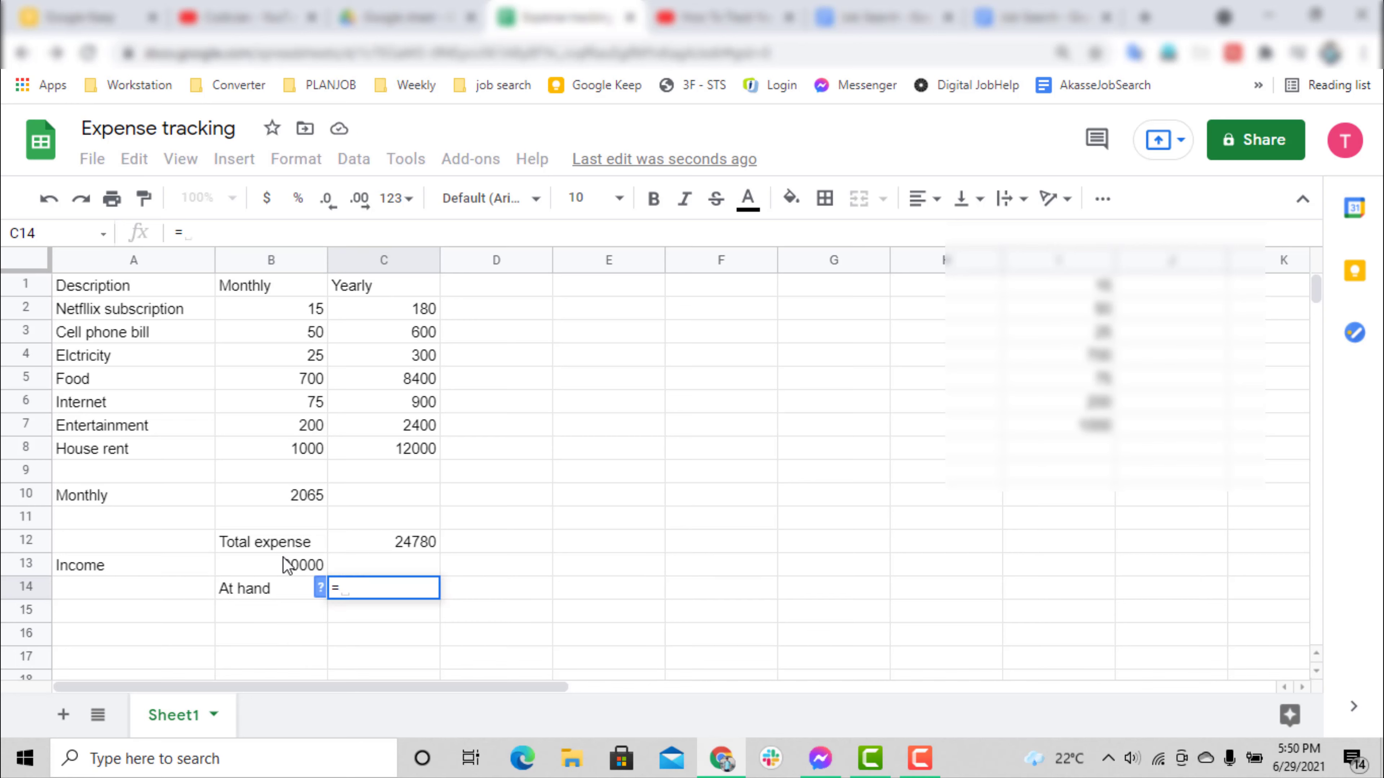
pyautogui.click(288, 568)
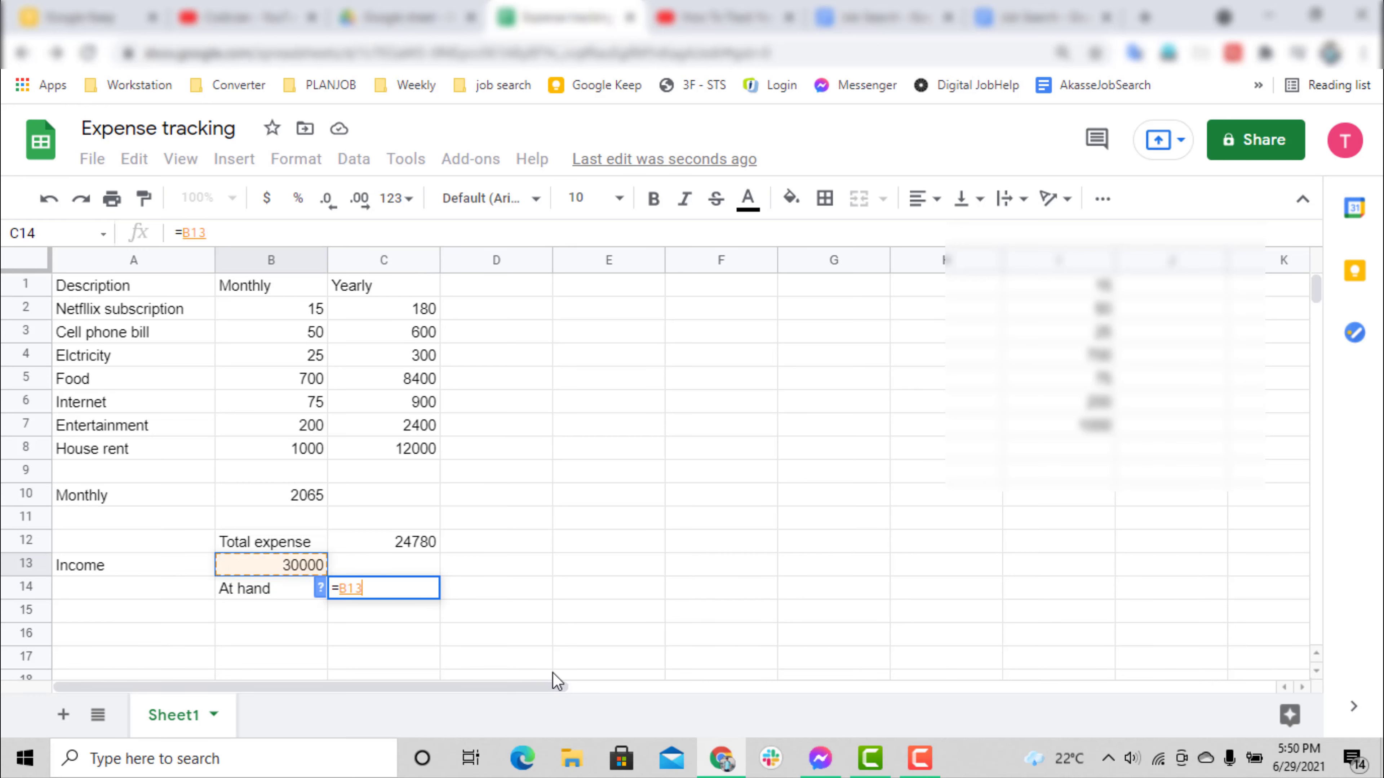
pyautogui.write('-')
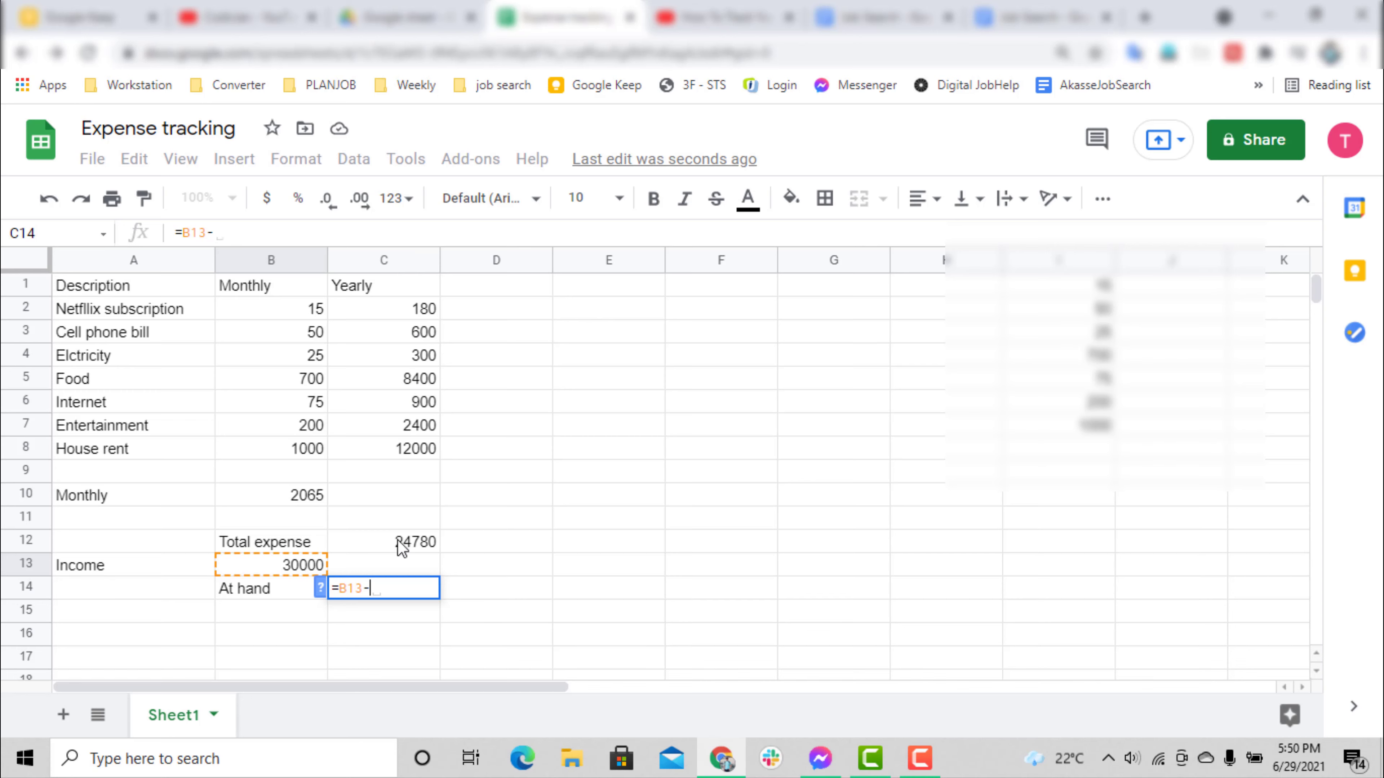
pyautogui.click(408, 548)
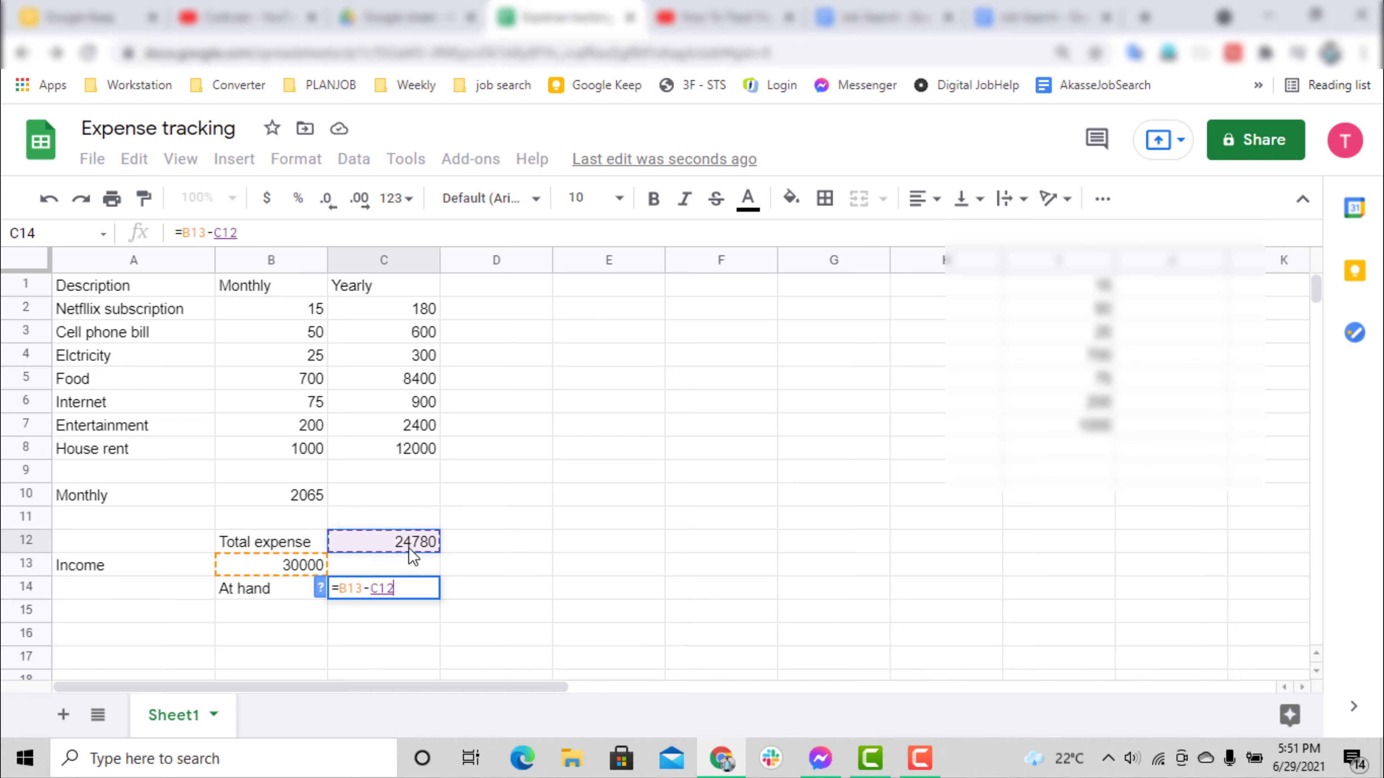
pyautogui.press('Return')
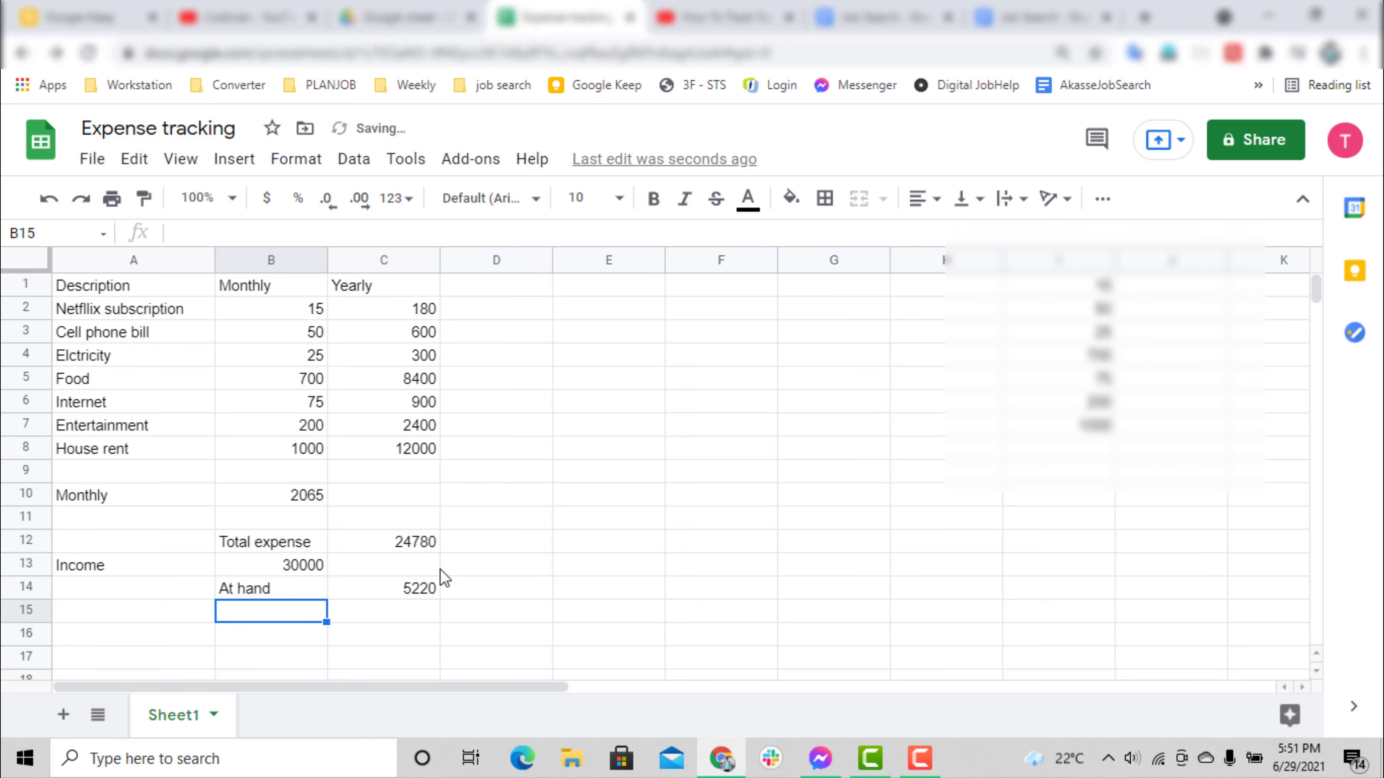
# Step: Change the income in B13 to 24000 and check the At hand amount in C14
pyautogui.click(403, 588)
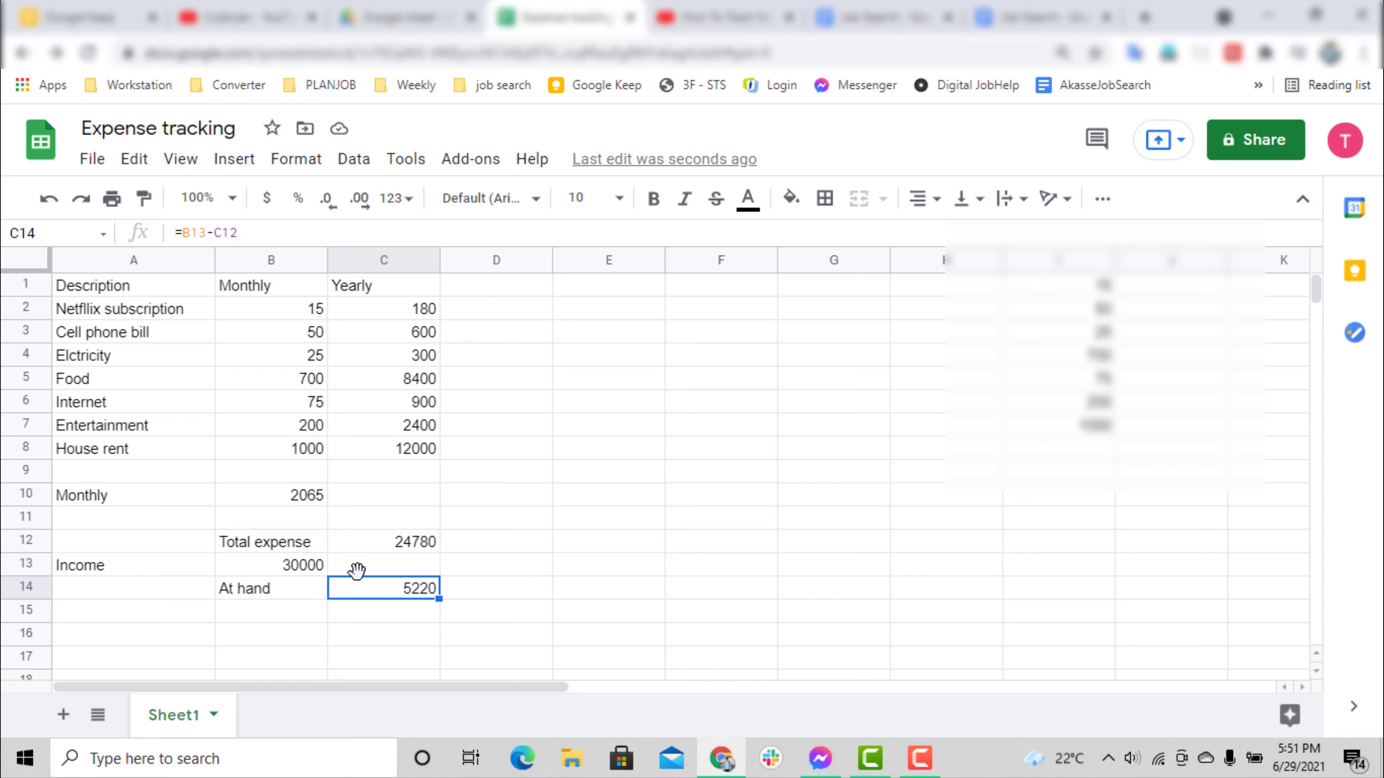
pyautogui.click(303, 565)
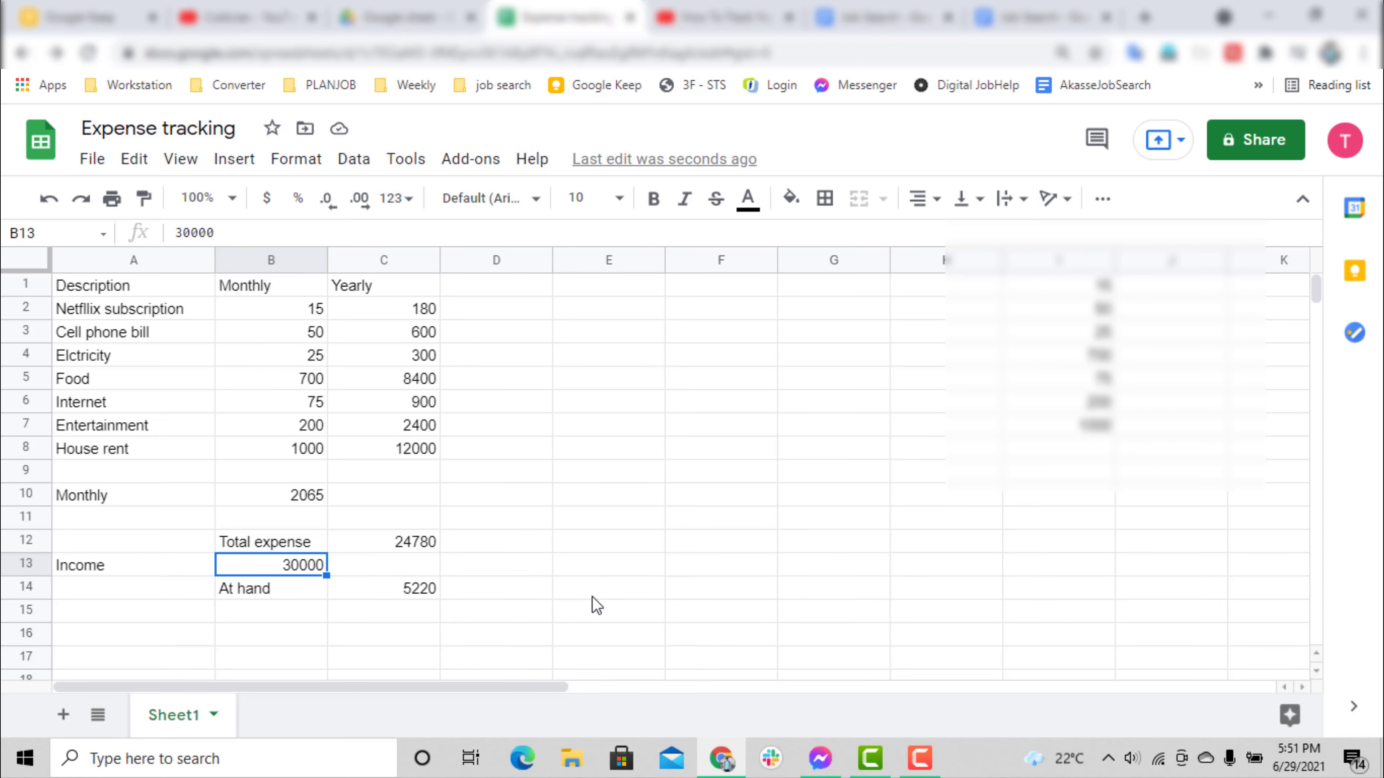
pyautogui.write('2')
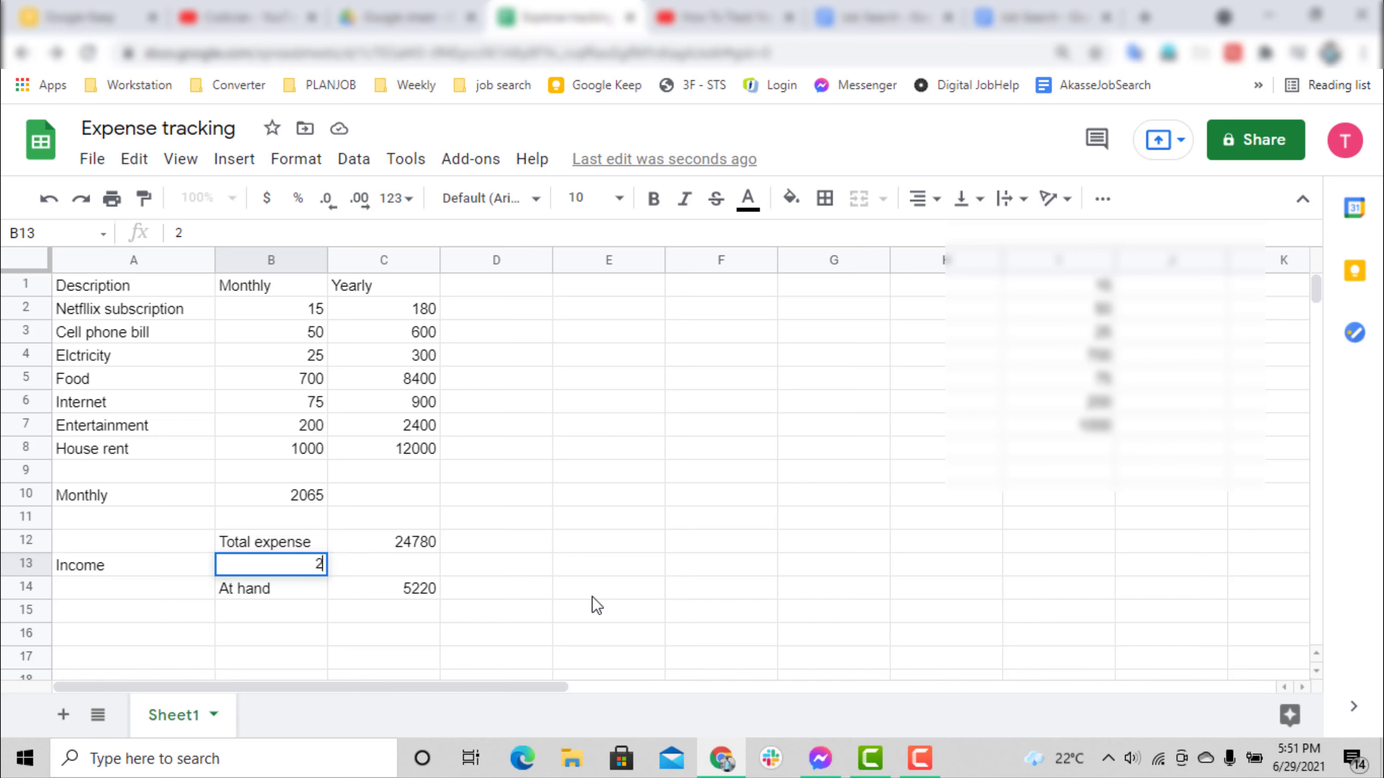
pyautogui.write('4000')
pyautogui.press('Return')
pyautogui.click(421, 594)
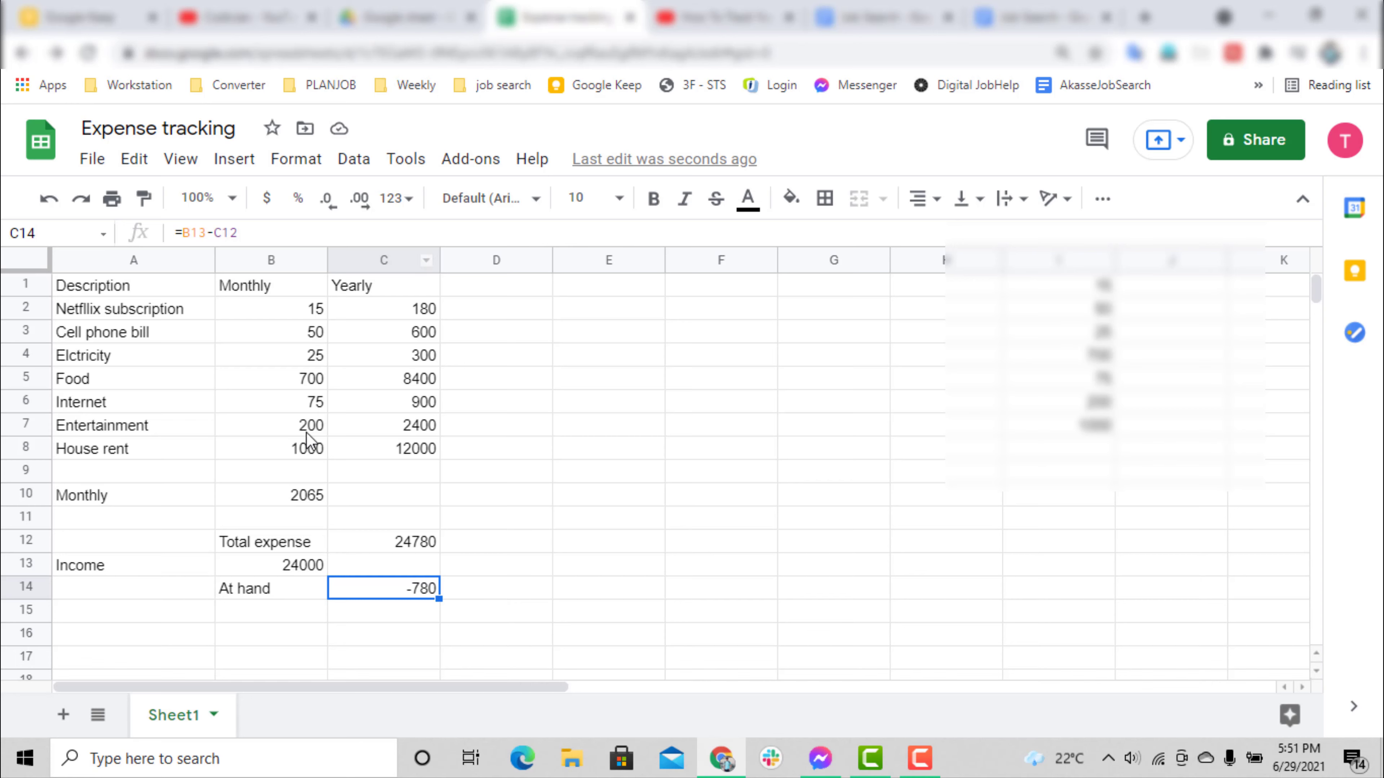
# Step: Set the monthly Entertainment expense in B7 to 0
pyautogui.click(260, 377)
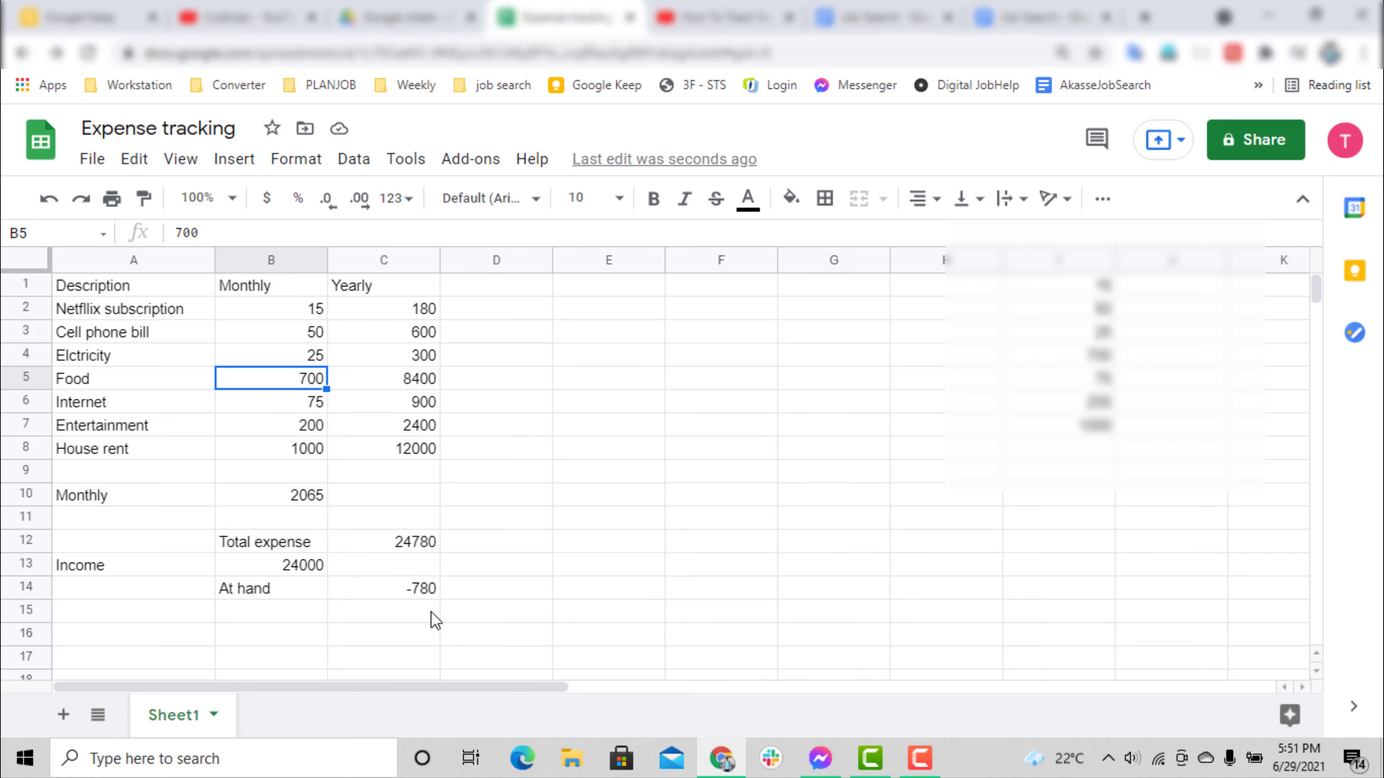
pyautogui.click(430, 593)
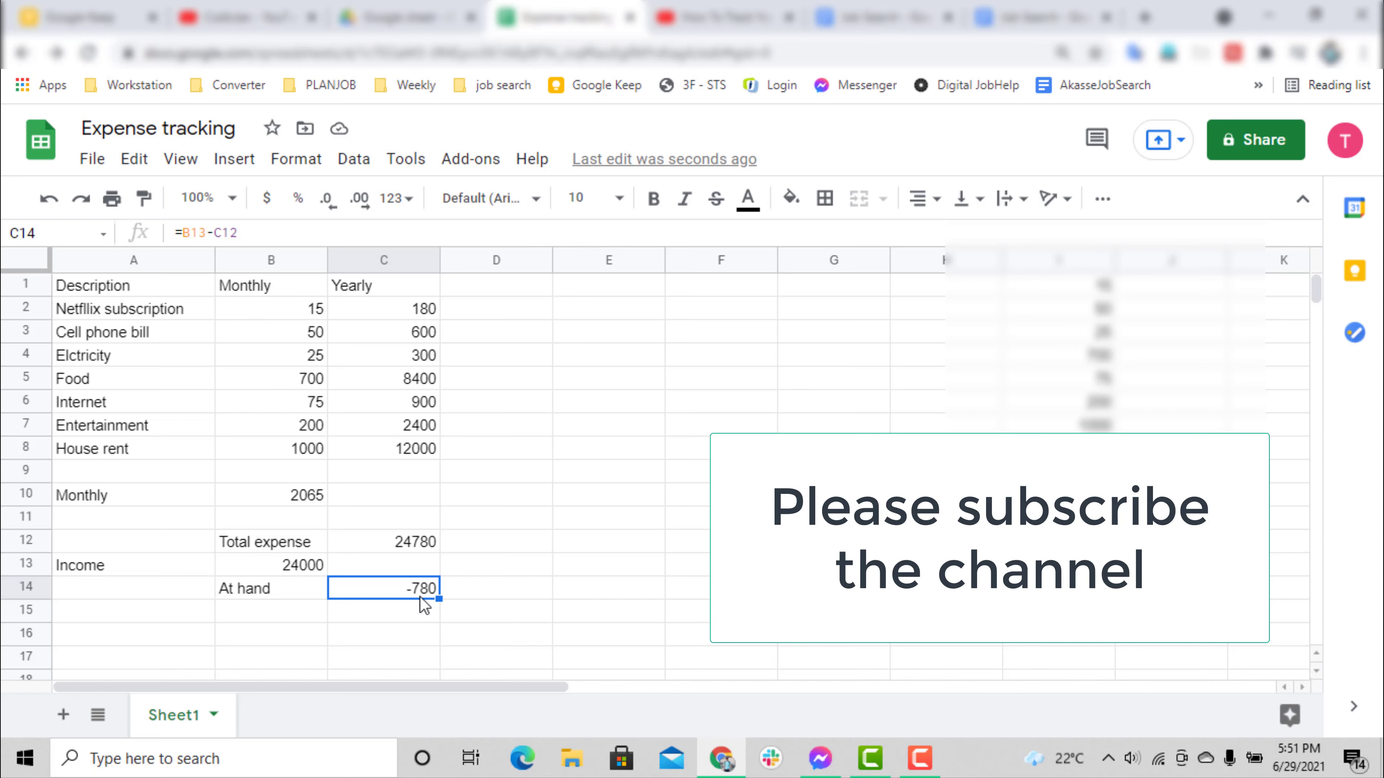
pyautogui.click(315, 432)
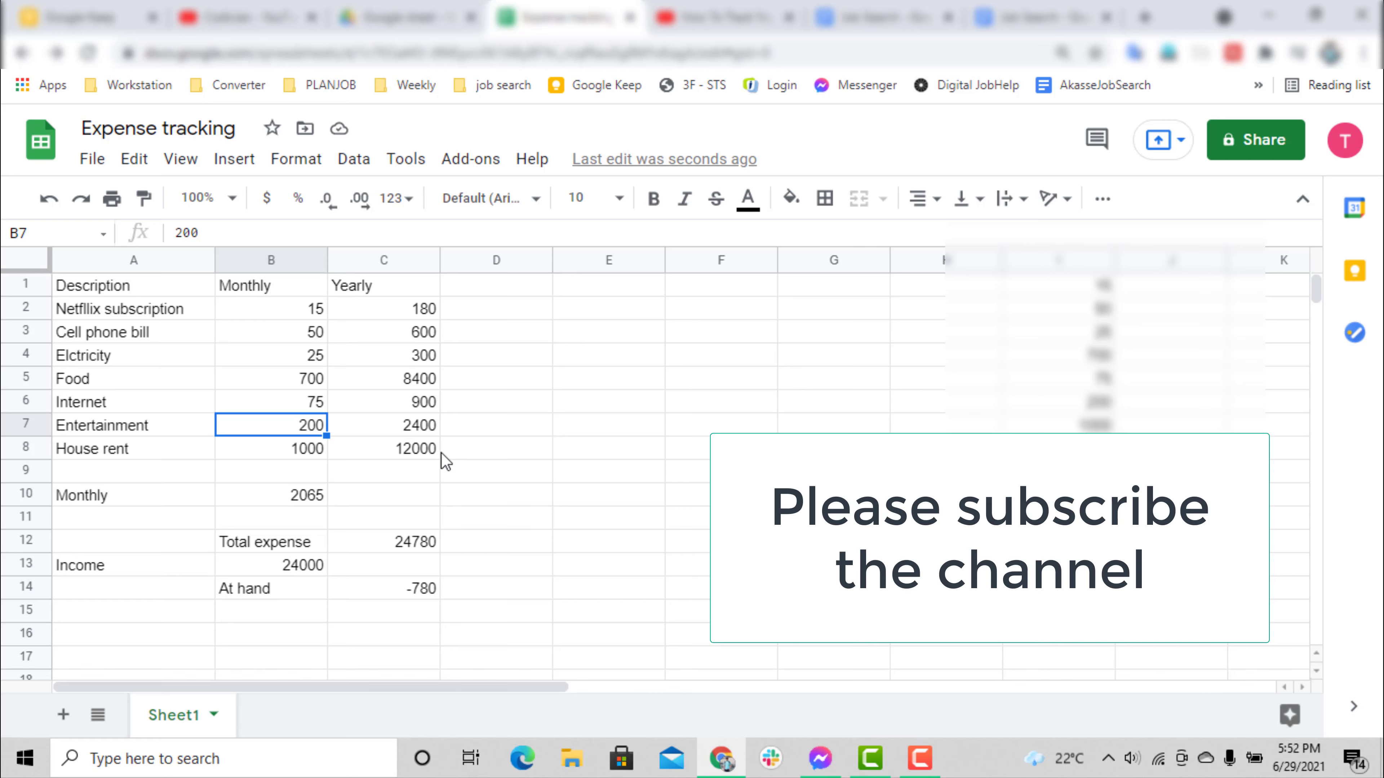
pyautogui.write('0')
pyautogui.press('Return')
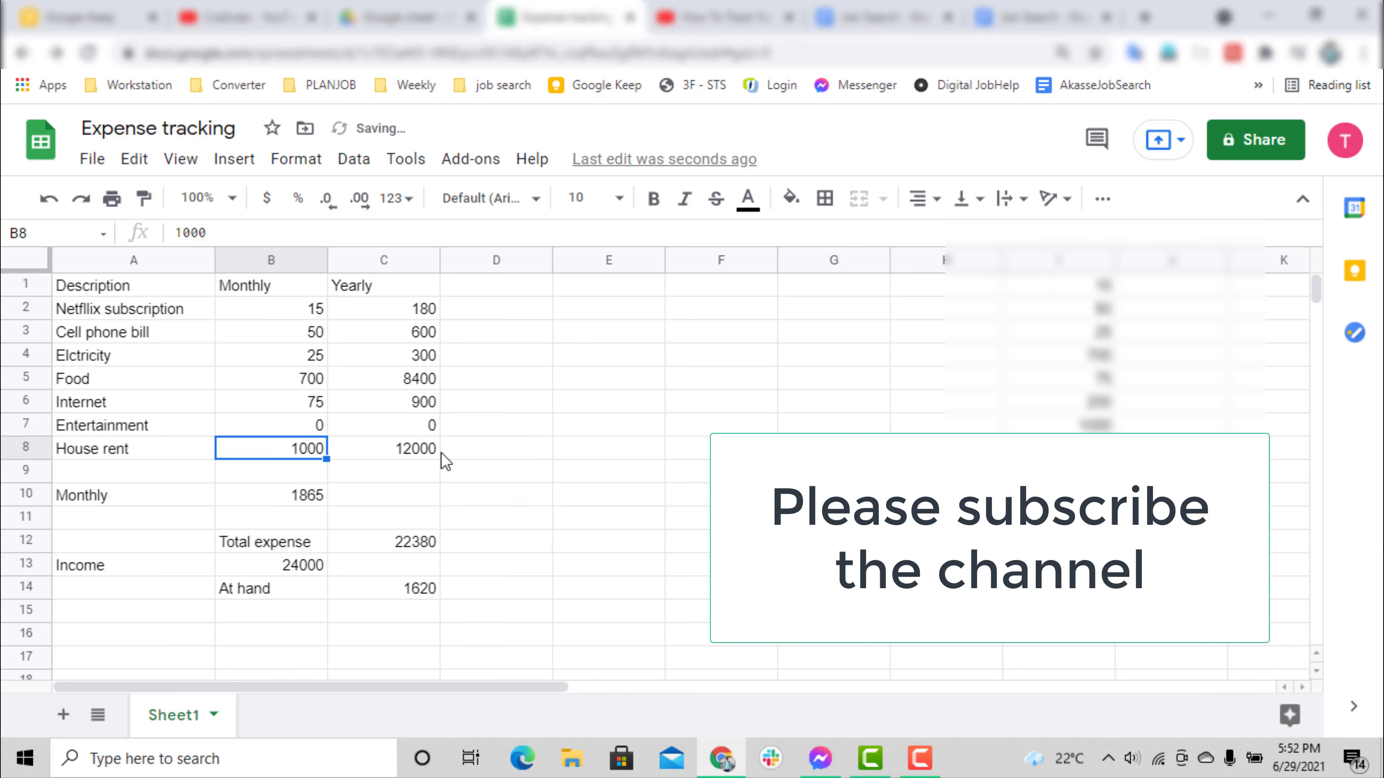
# Step: Try 200 as the monthly Entertainment expense in B7 to compare the At hand amount, and restore the expense to 0
pyautogui.click(417, 592)
pyautogui.click(320, 430)
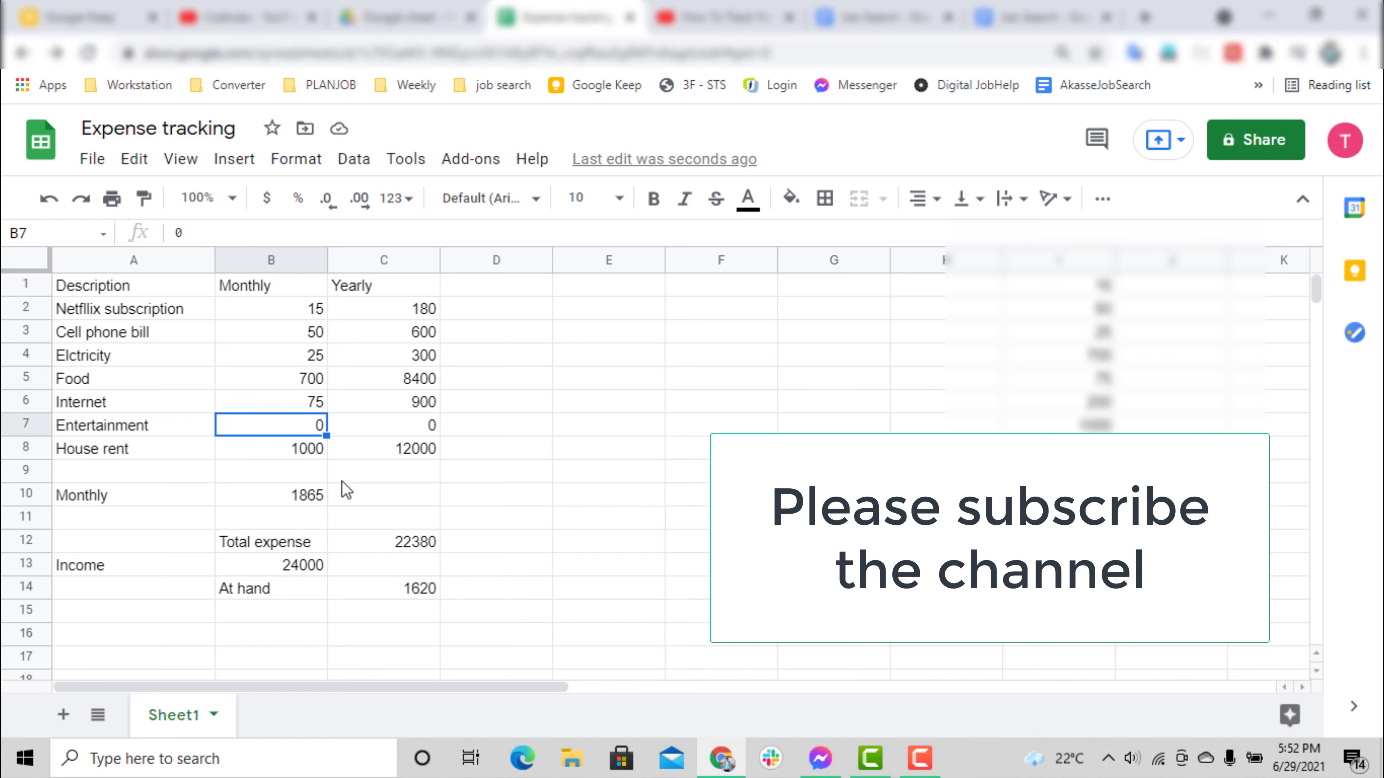
pyautogui.write('200')
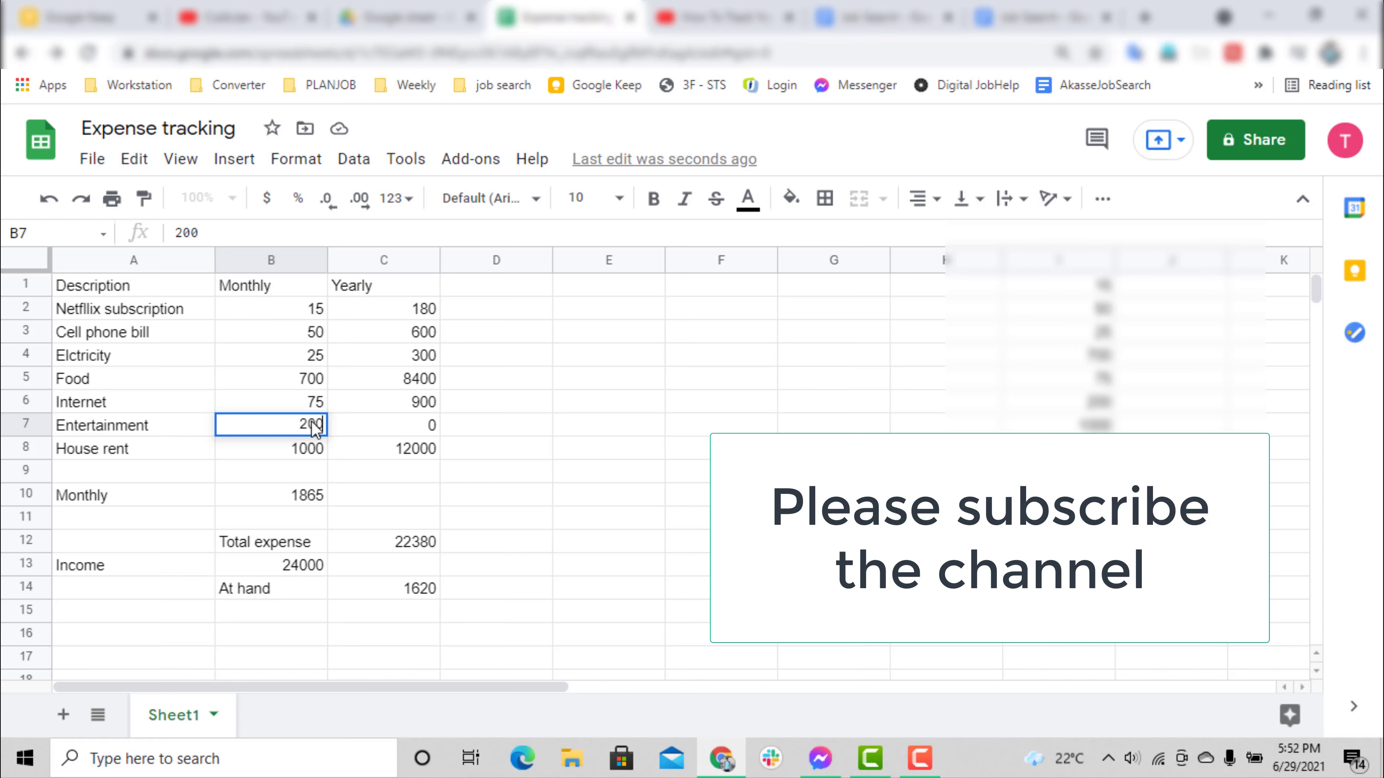
pyautogui.press('Return')
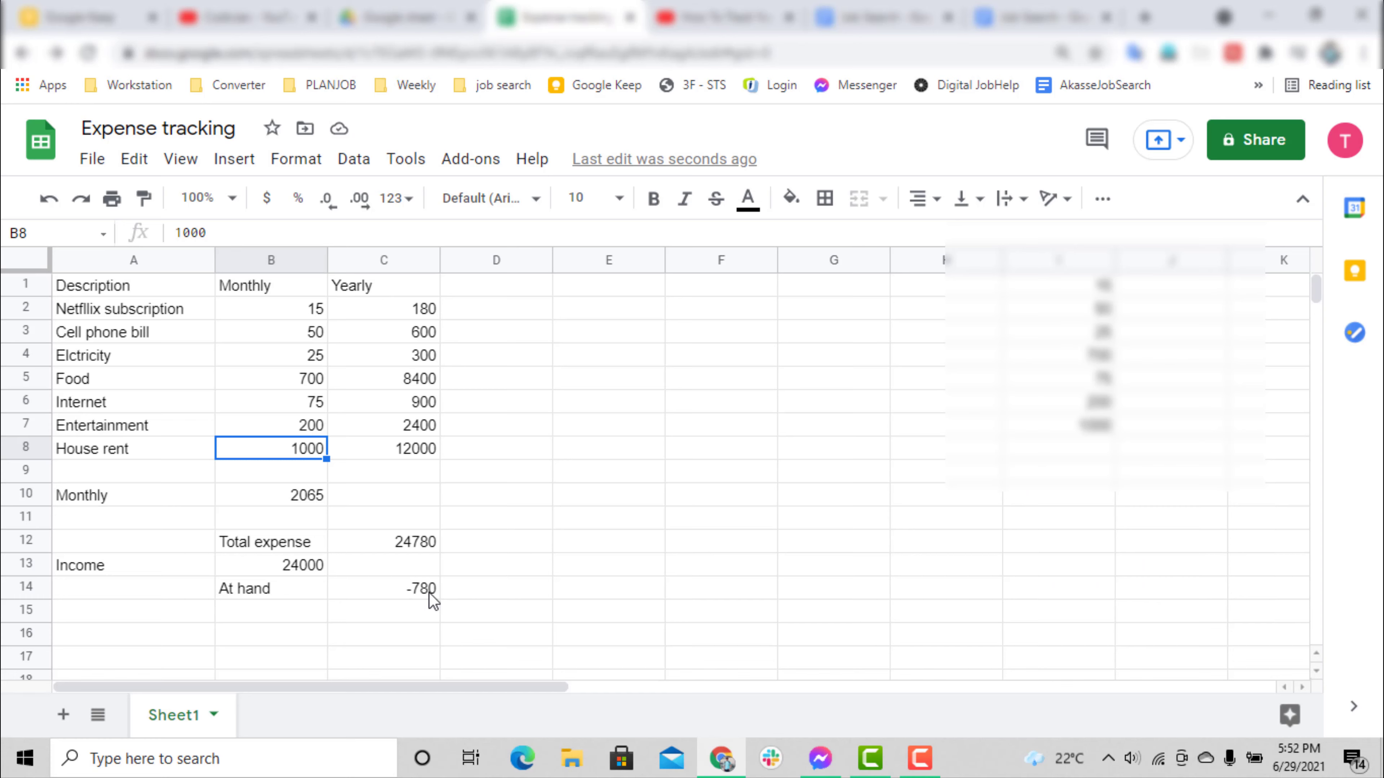
pyautogui.click(313, 431)
pyautogui.write('0')
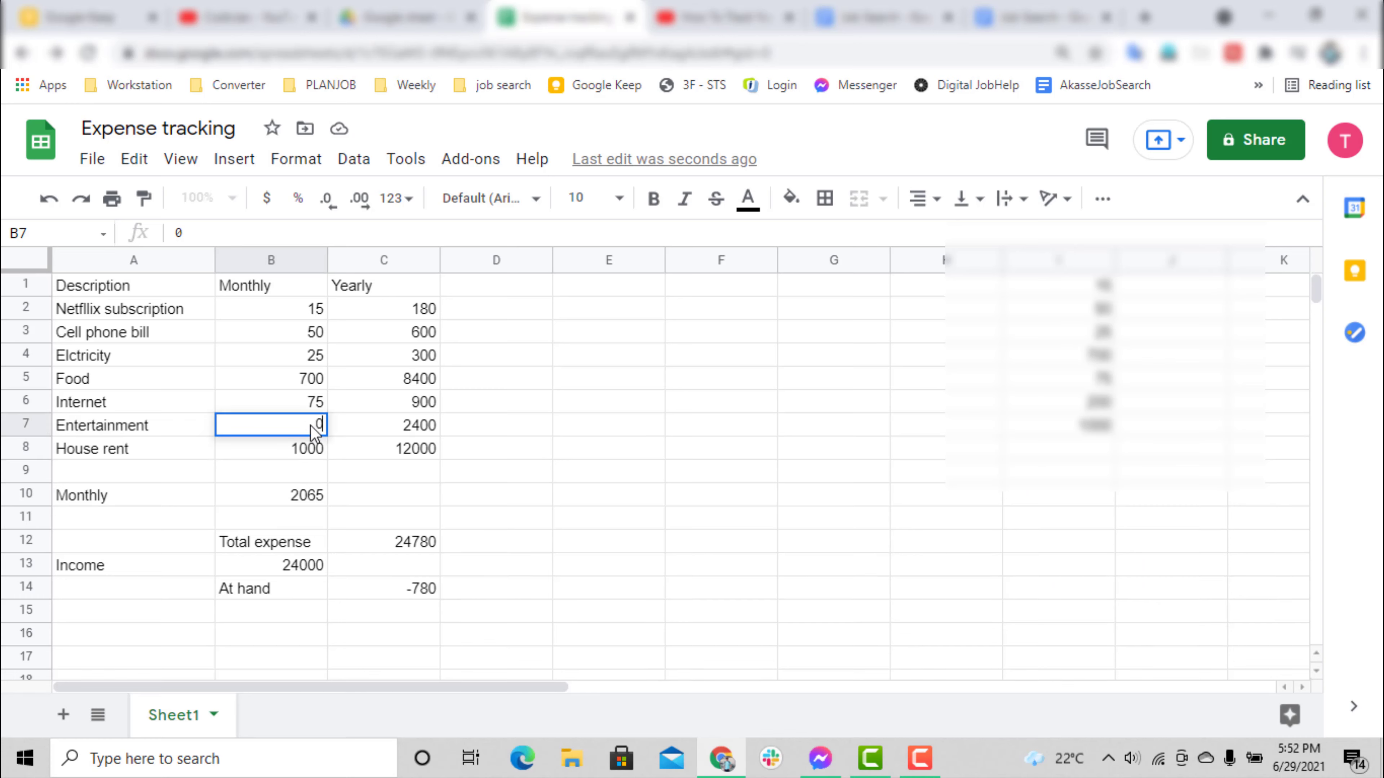
pyautogui.press('Return')
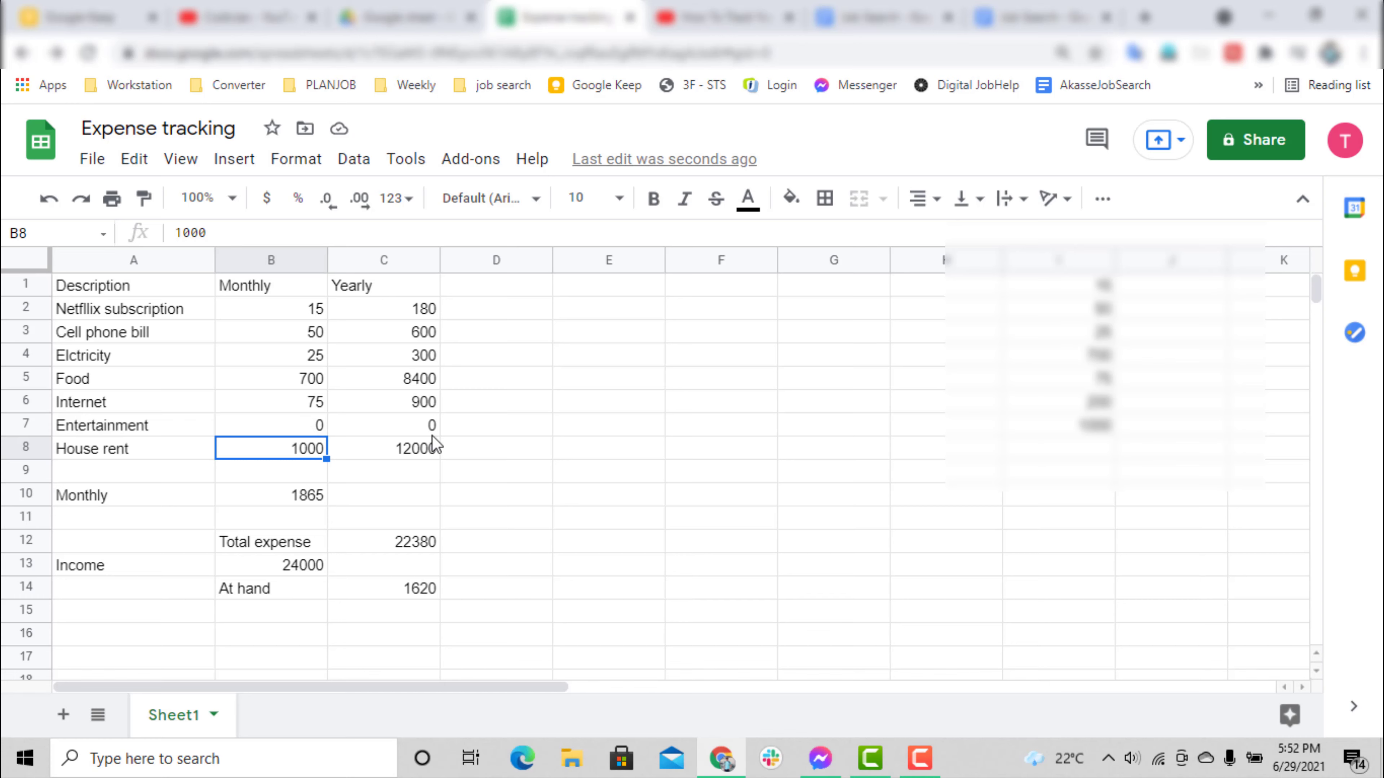
# Step: Repeat the comparison with a monthly Entertainment expense of 200 in B7, and set it back to 0
pyautogui.click(314, 428)
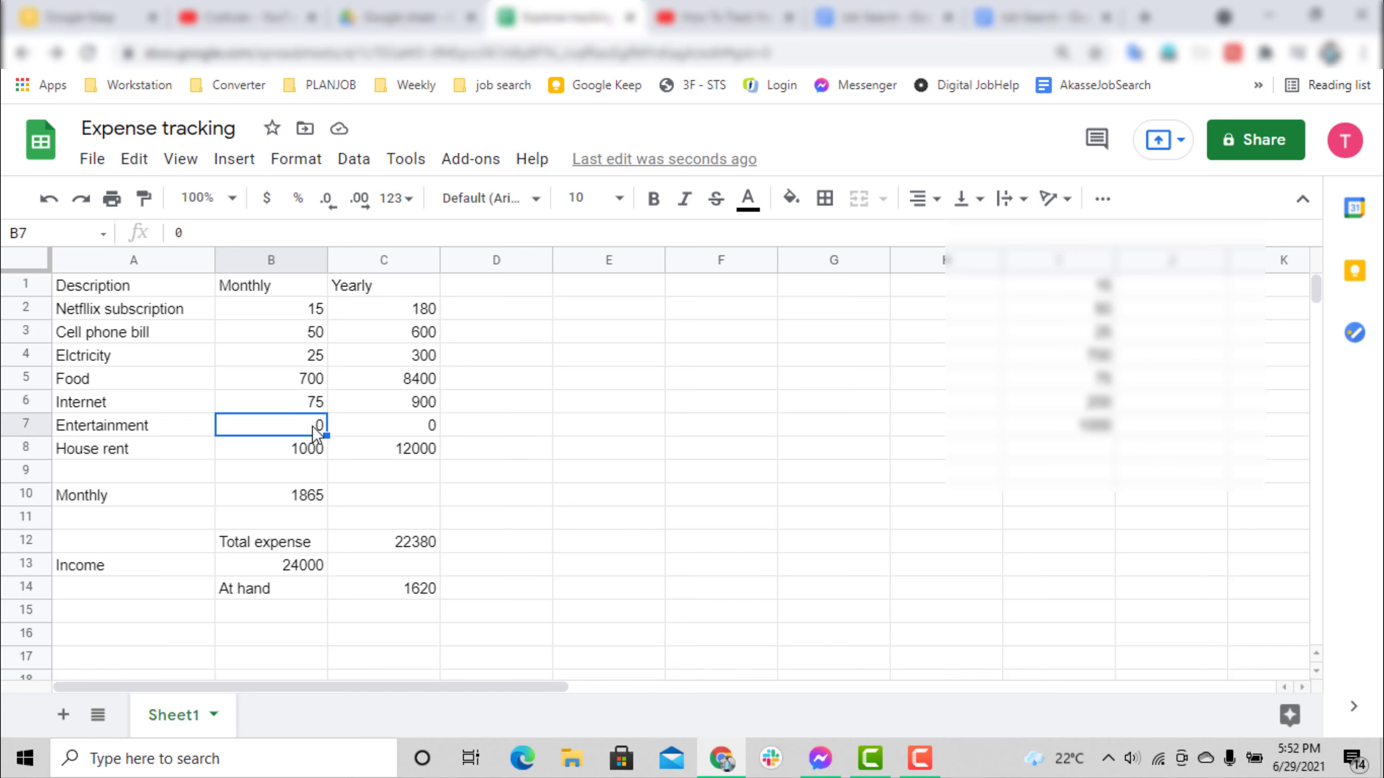
pyautogui.write('200')
pyautogui.click(621, 497)
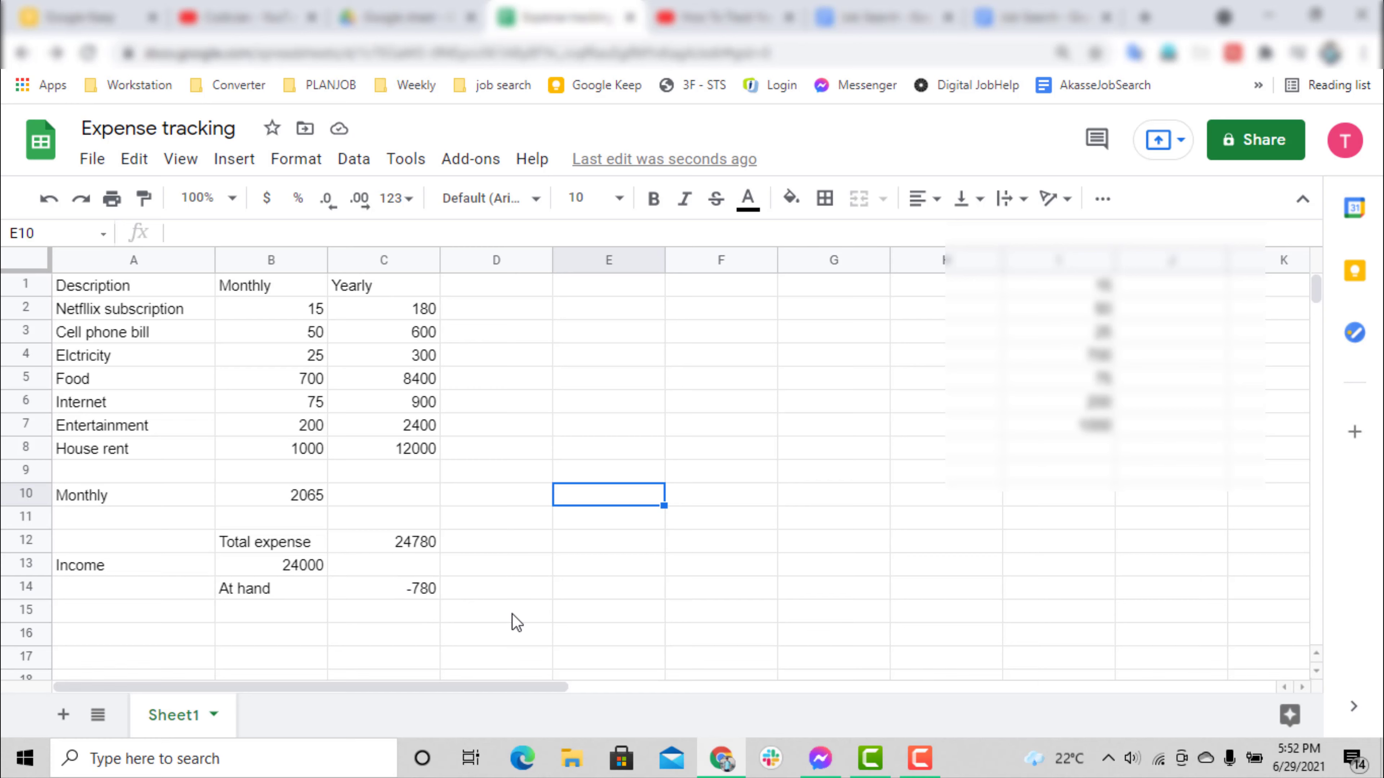
pyautogui.click(316, 429)
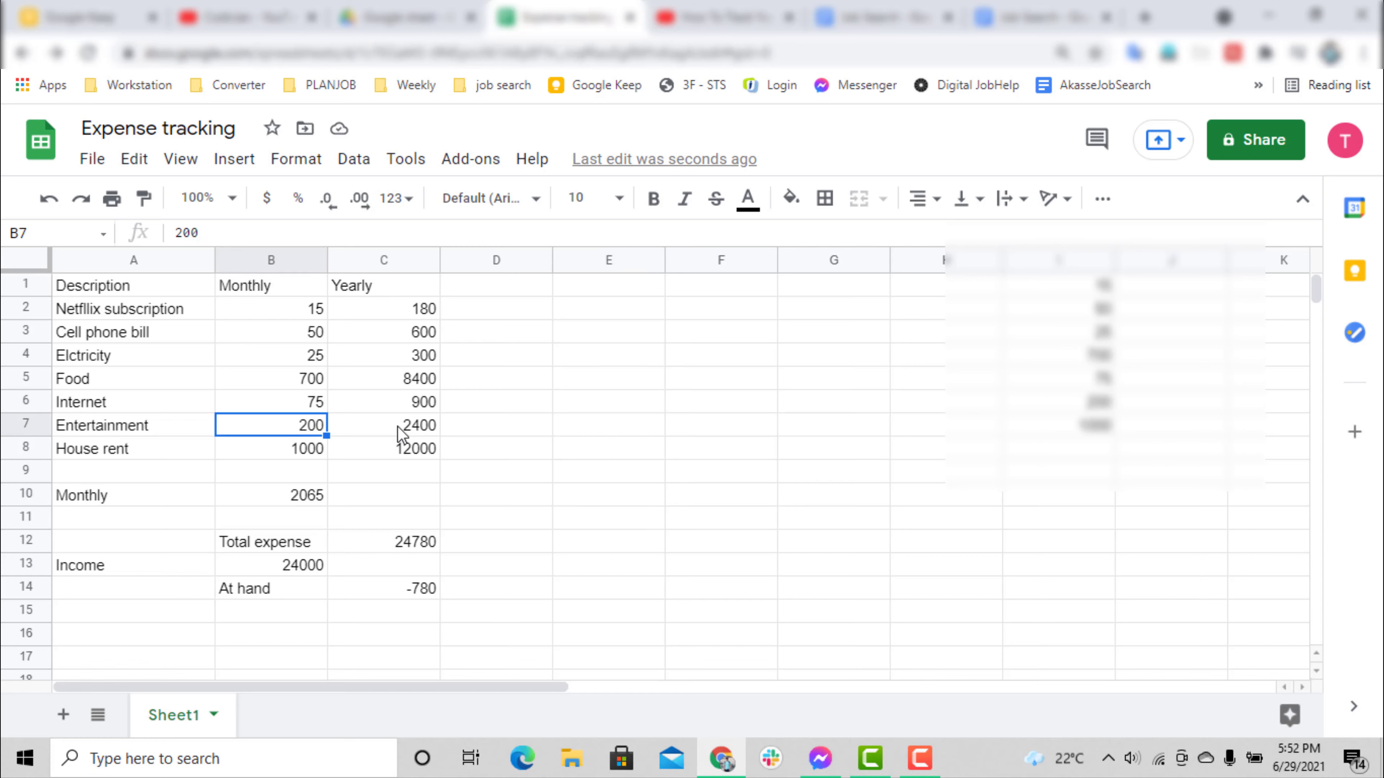
pyautogui.write('0')
pyautogui.press('Return')
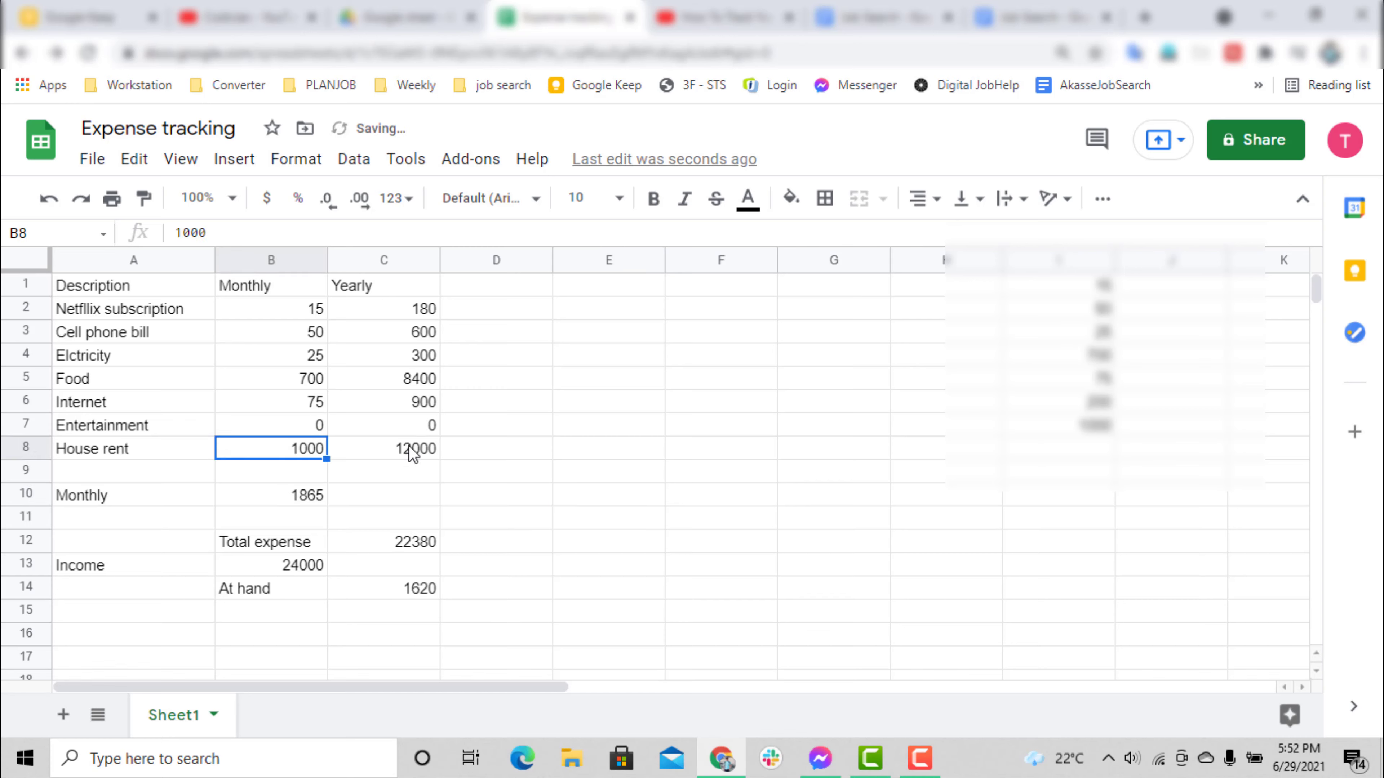
pyautogui.click(537, 524)
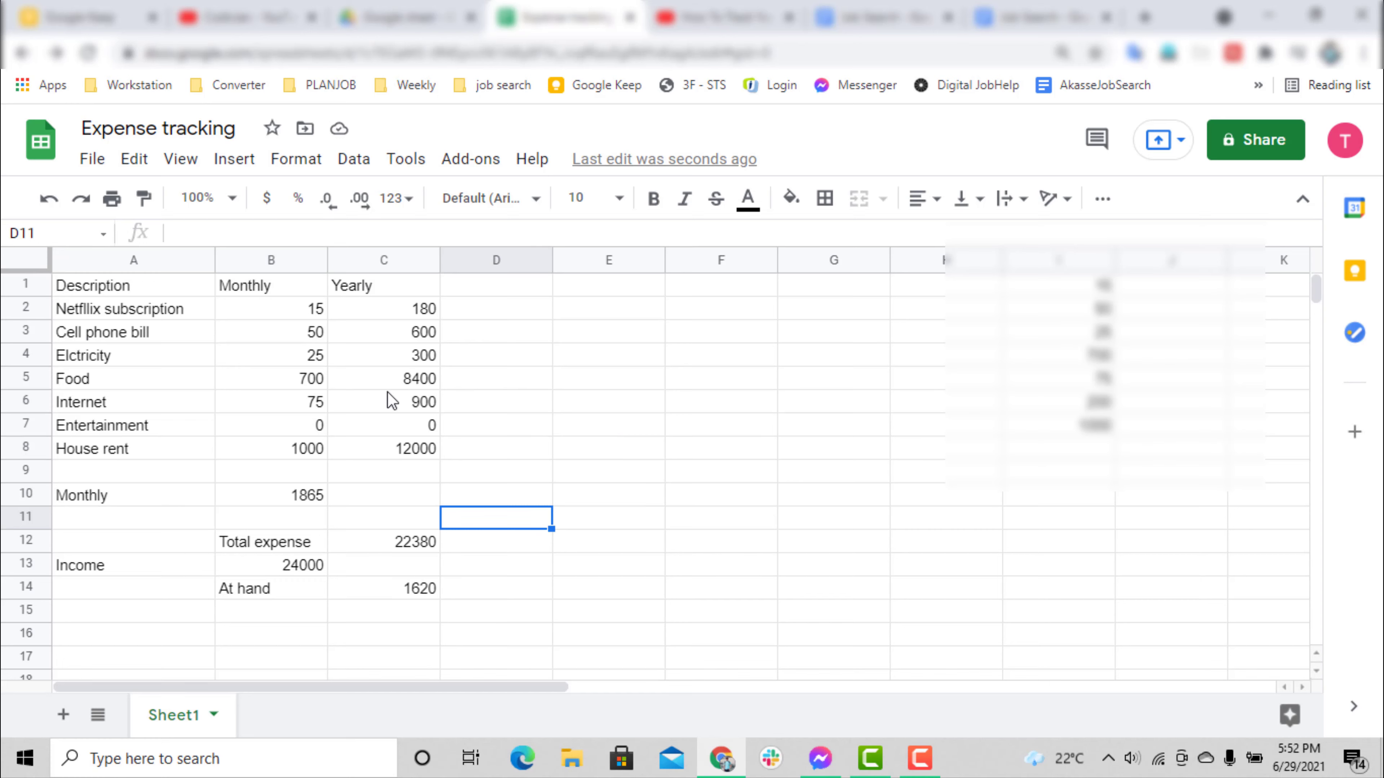
pyautogui.click(403, 428)
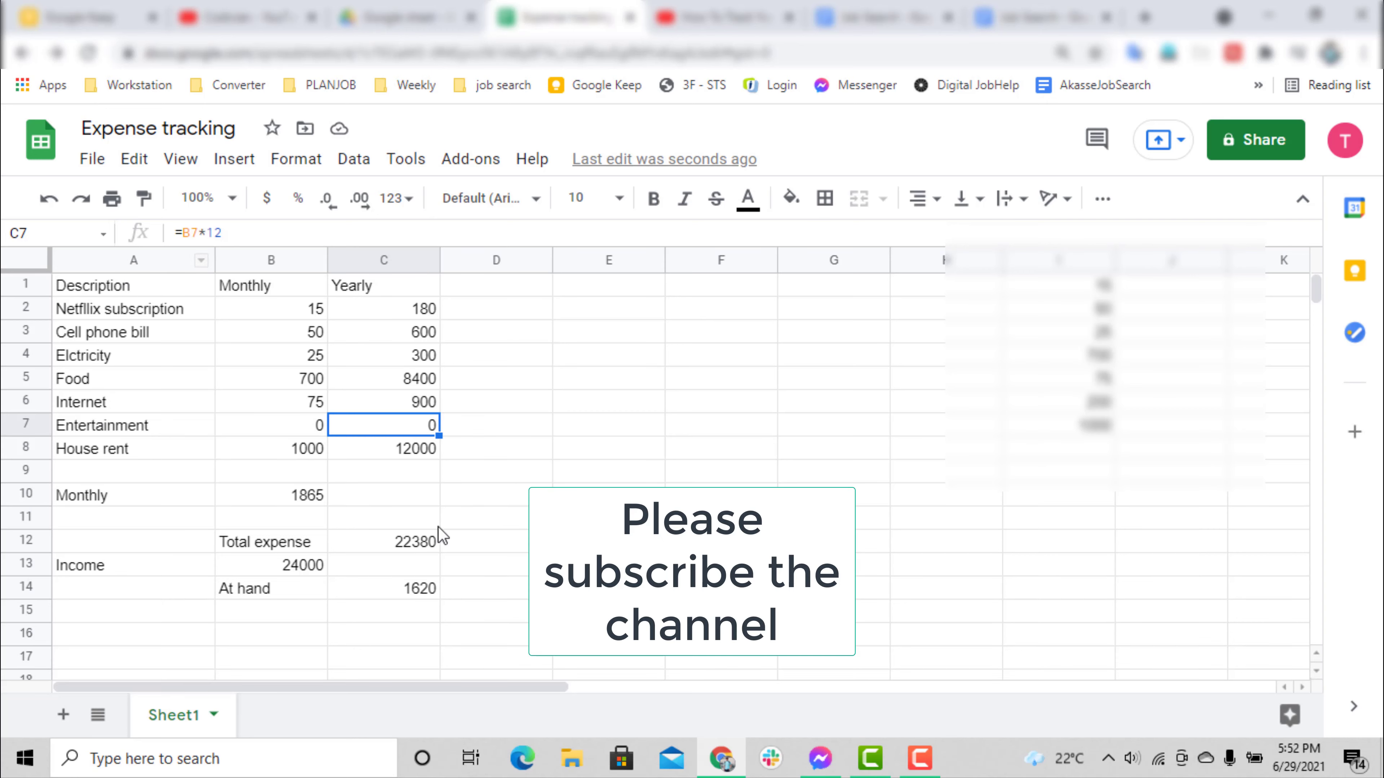
pyautogui.click(512, 471)
pyautogui.click(381, 357)
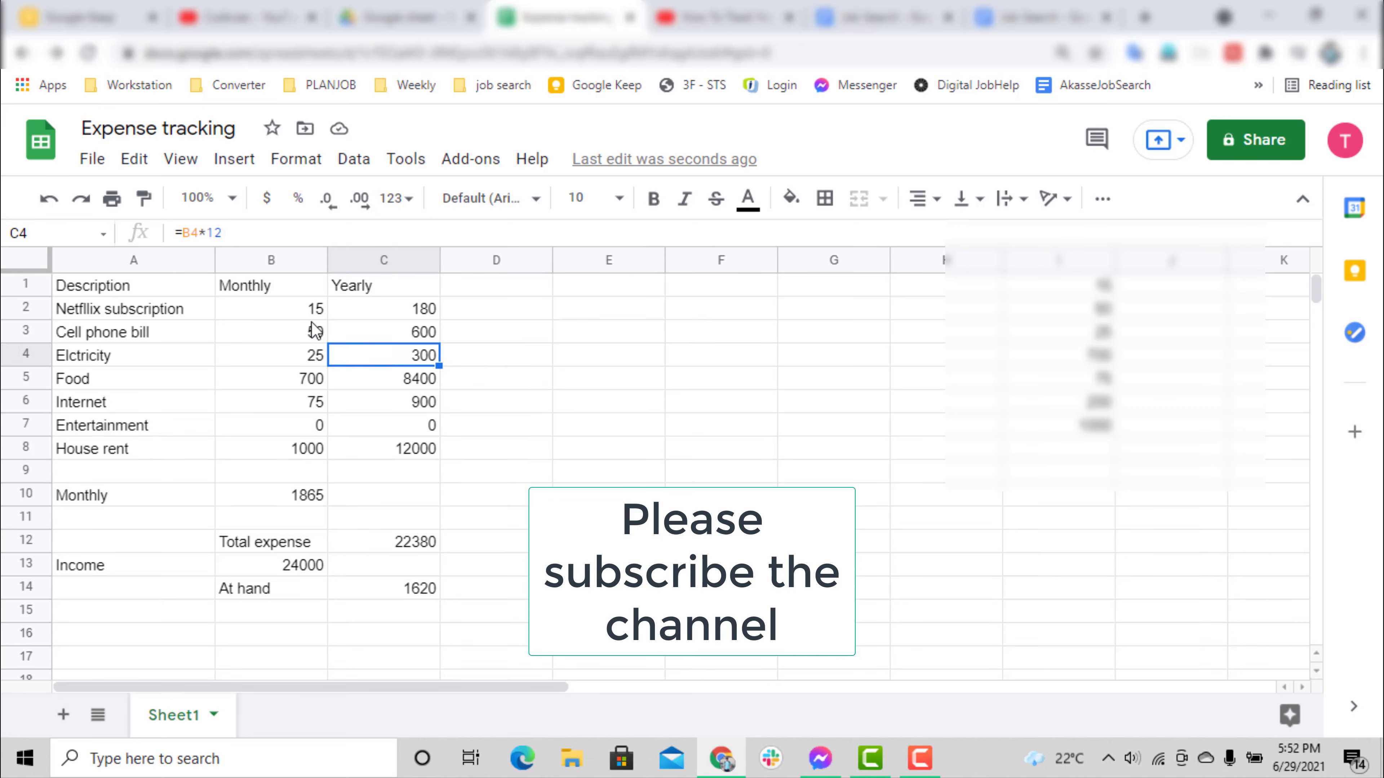
# Step: Clear the leftover numbers in the range I1:I7 beside the expense table
pyautogui.moveTo(1058, 285); pyautogui.dragTo(1099, 436)
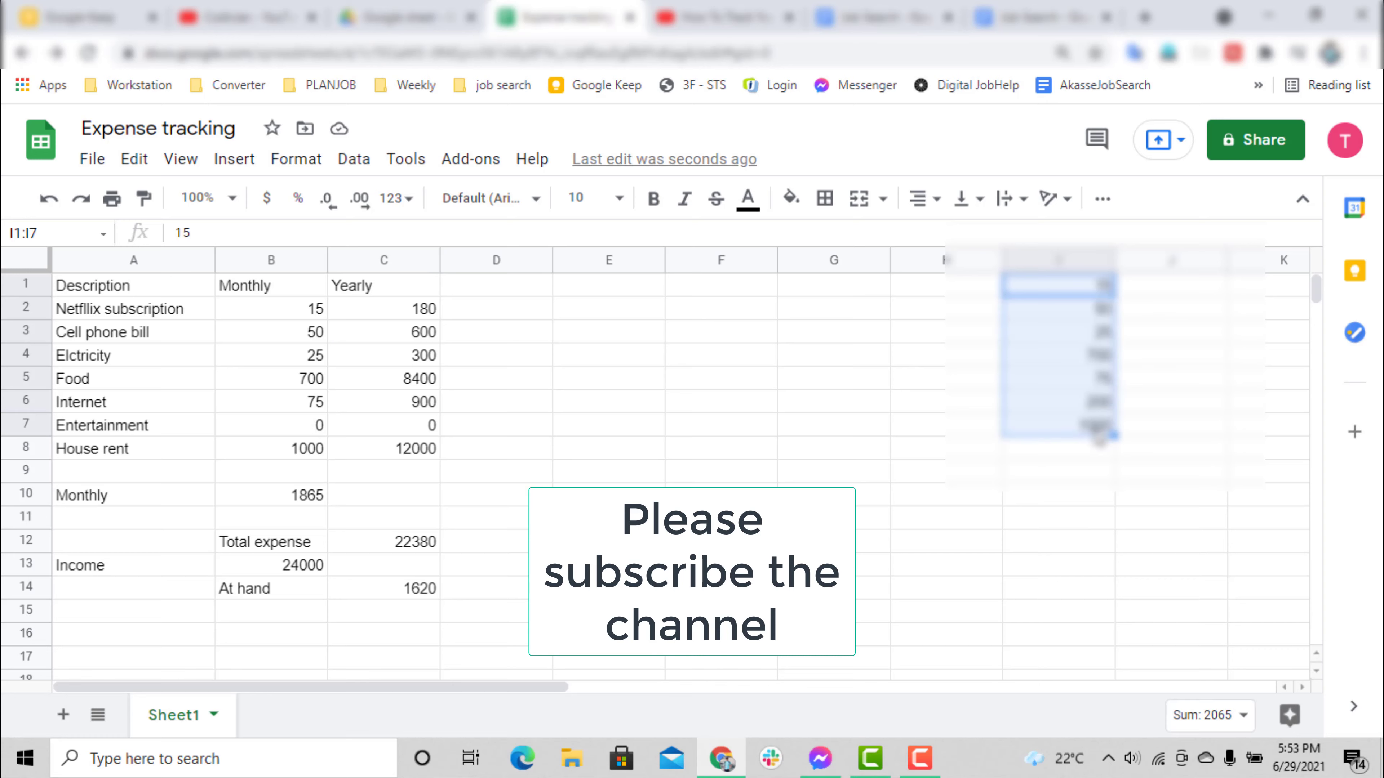
pyautogui.press('Delete')
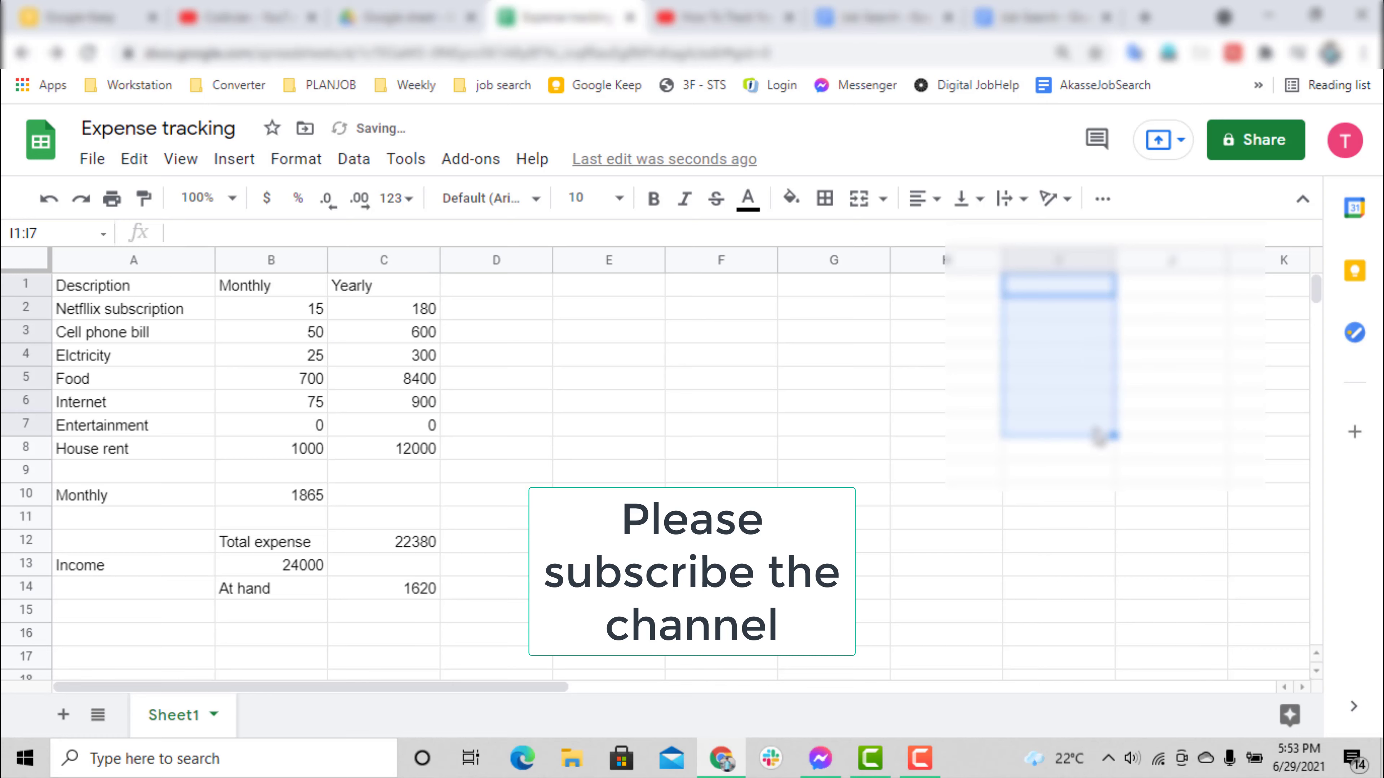
# Step: Apply the orange alternating colors suggested by Explore to the expense table A1:C10, and close Explore
pyautogui.click(1286, 722)
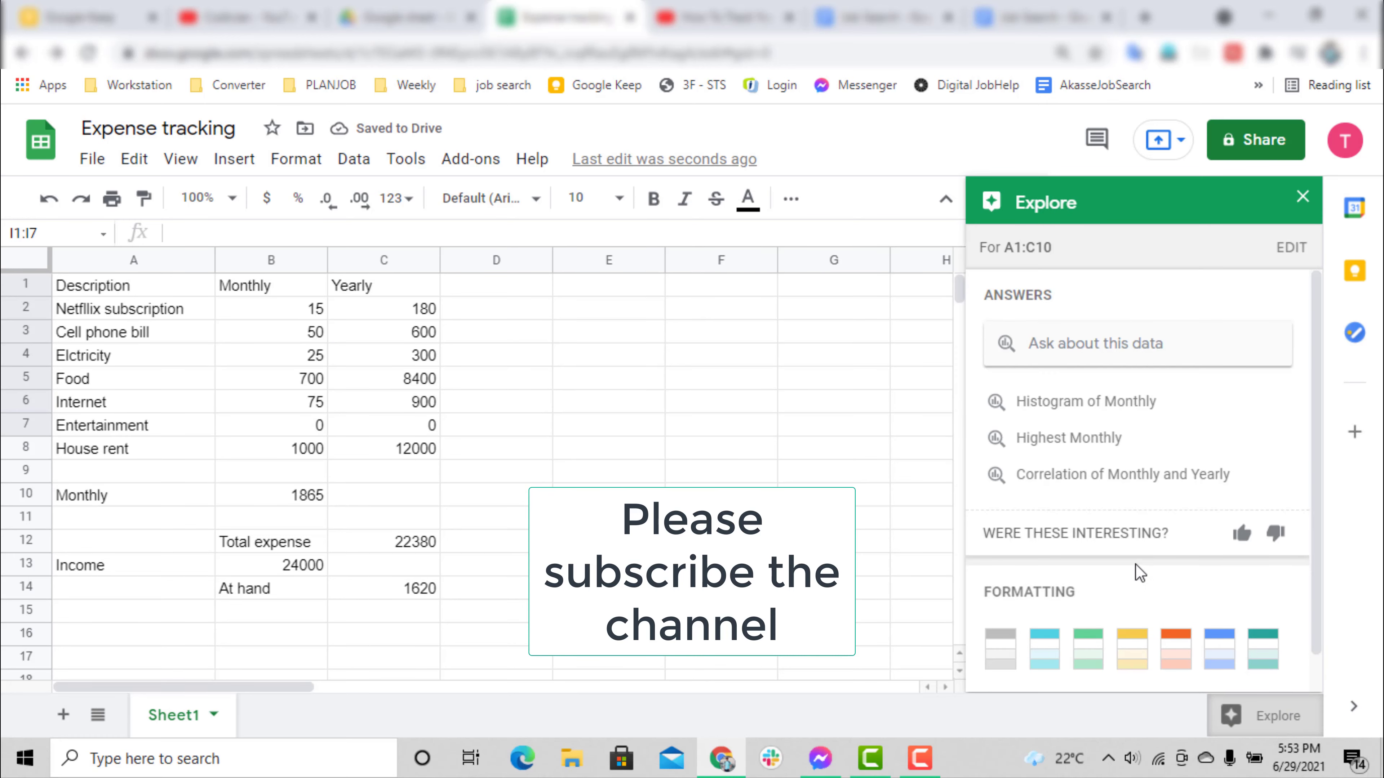
pyautogui.scroll(-1, 1136, 564)
pyautogui.click(1176, 608)
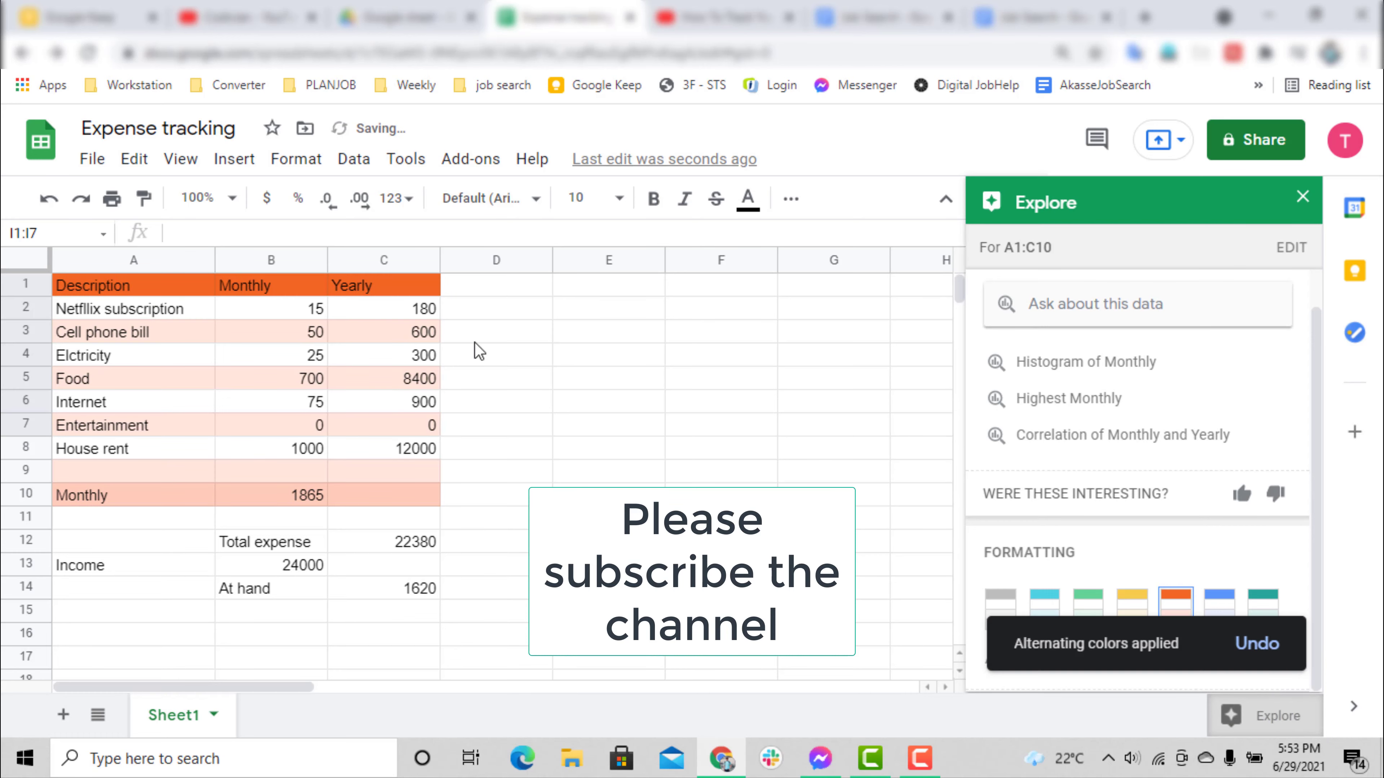
pyautogui.click(608, 541)
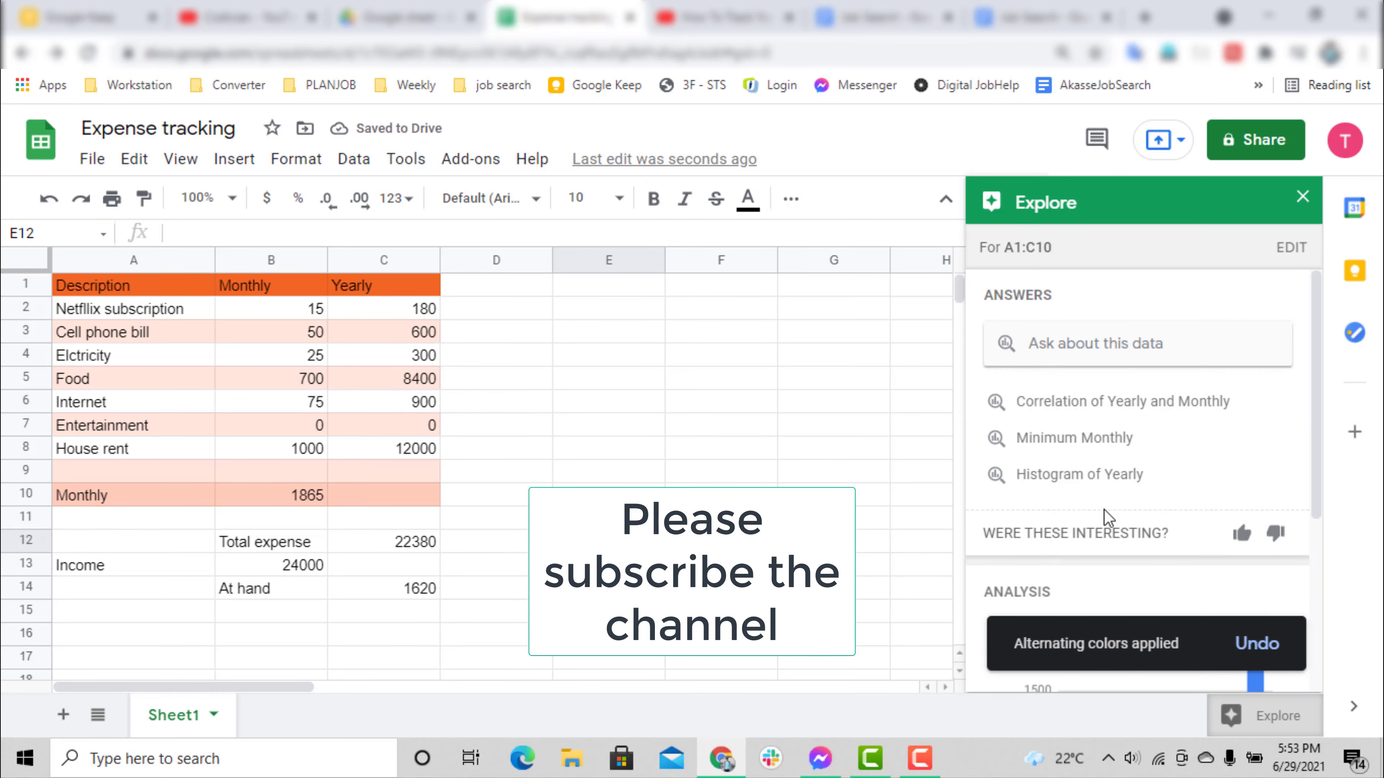
pyautogui.click(1301, 197)
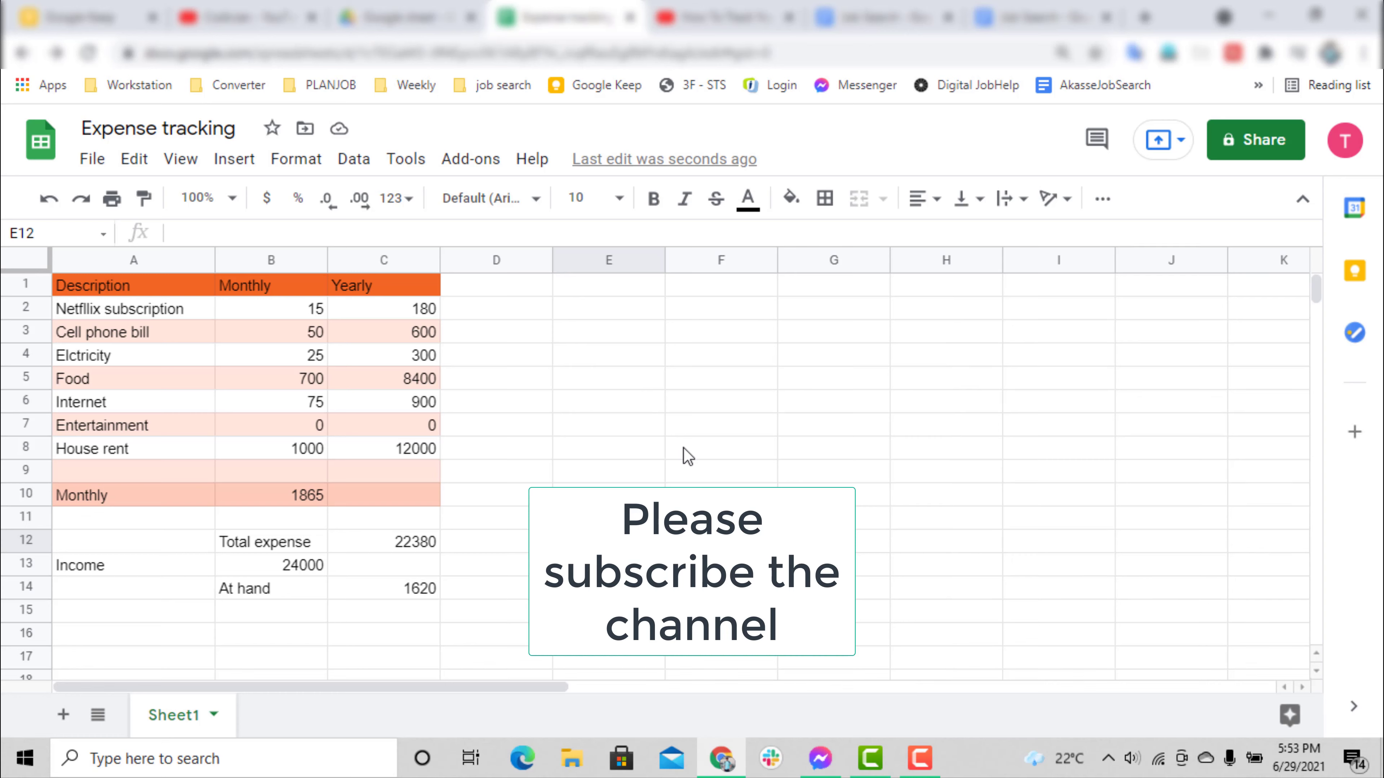
pyautogui.click(510, 431)
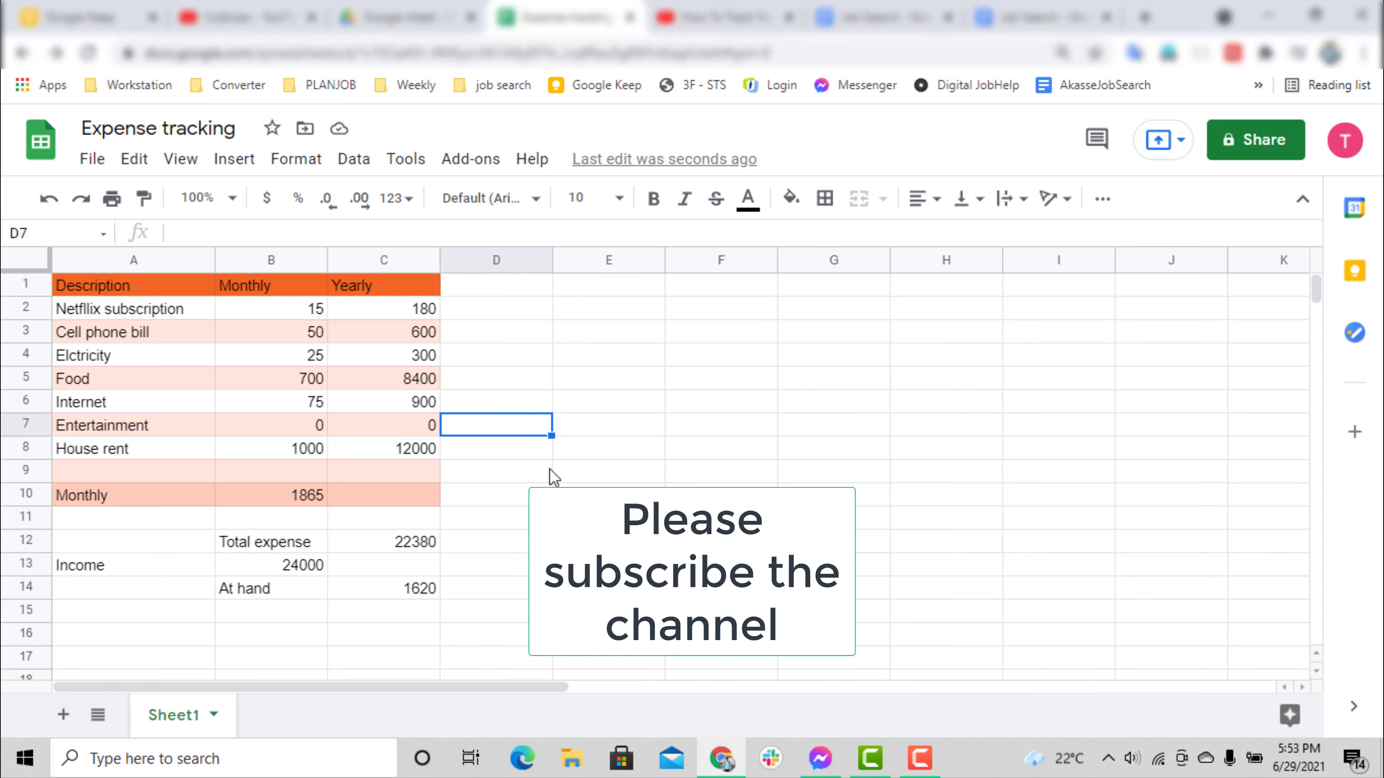